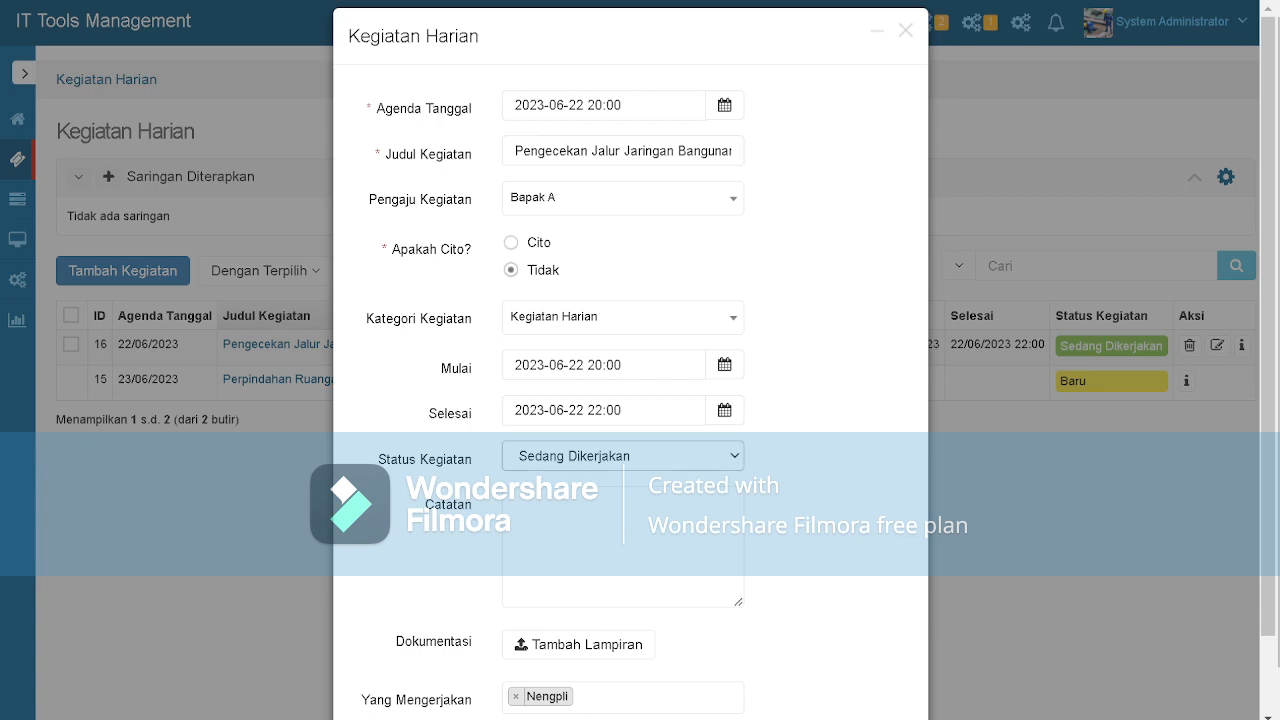
# Step: Set the activity's Status Kegiatan to Selesai and save the record
pyautogui.press('Down')
pyautogui.scroll(-2, 630, 400)
pyautogui.click(809, 694)
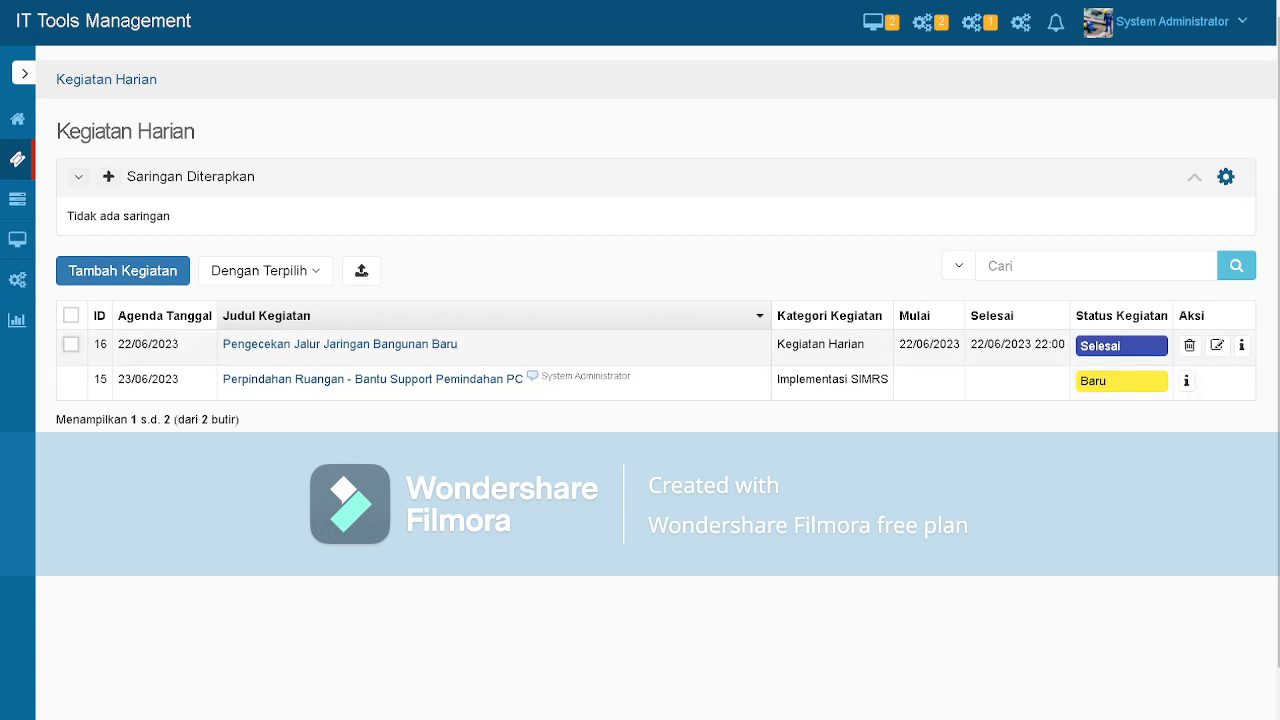
# Step: Export the Pengecekan Jalur Jaringan Bangunan Baru activity as an .xlsx file named Kegiatan Harian, leaving out Catatan, Dokumentasi and Url
pyautogui.click(71, 344)
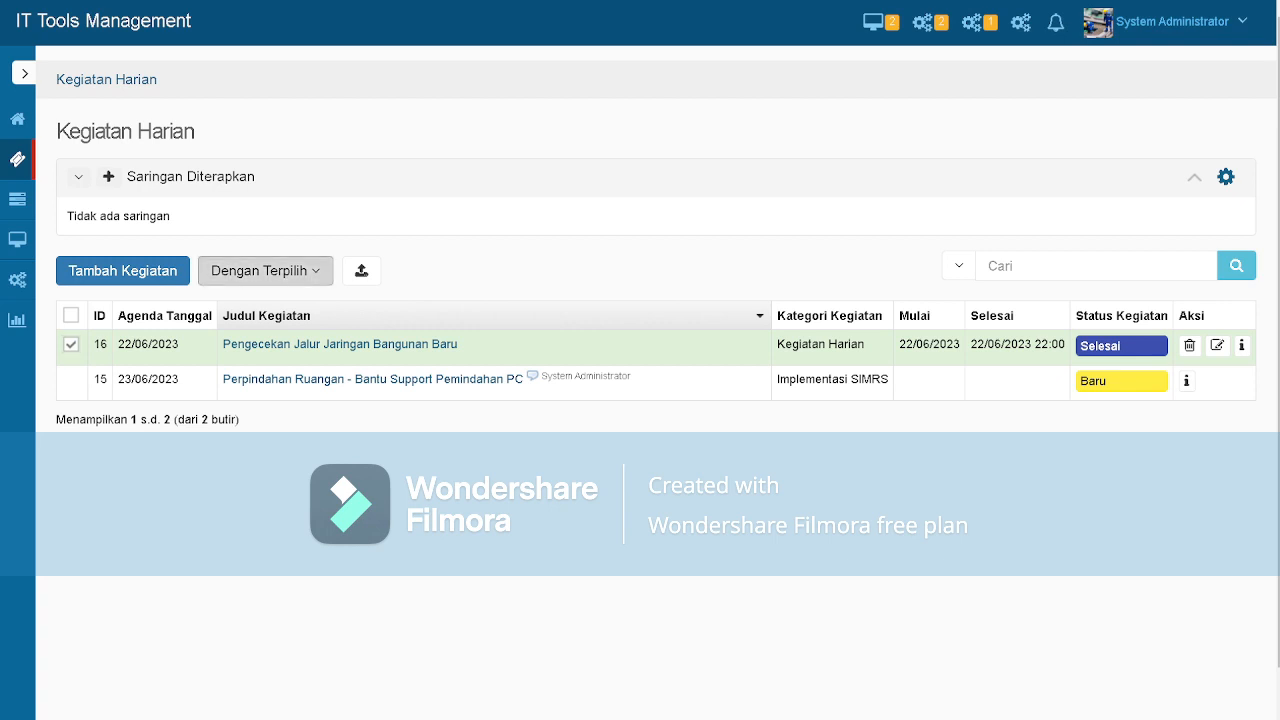
pyautogui.click(265, 270)
pyautogui.click(250, 311)
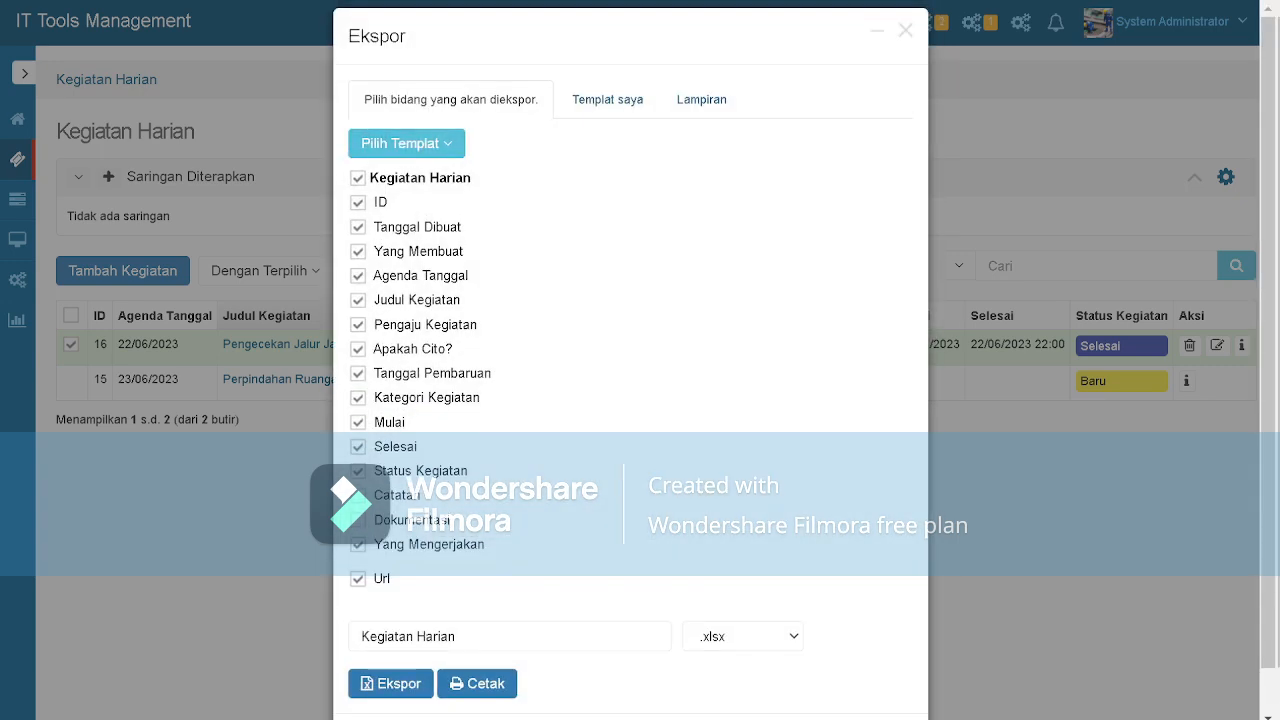
pyautogui.click(358, 578)
pyautogui.scroll(-1, 630, 400)
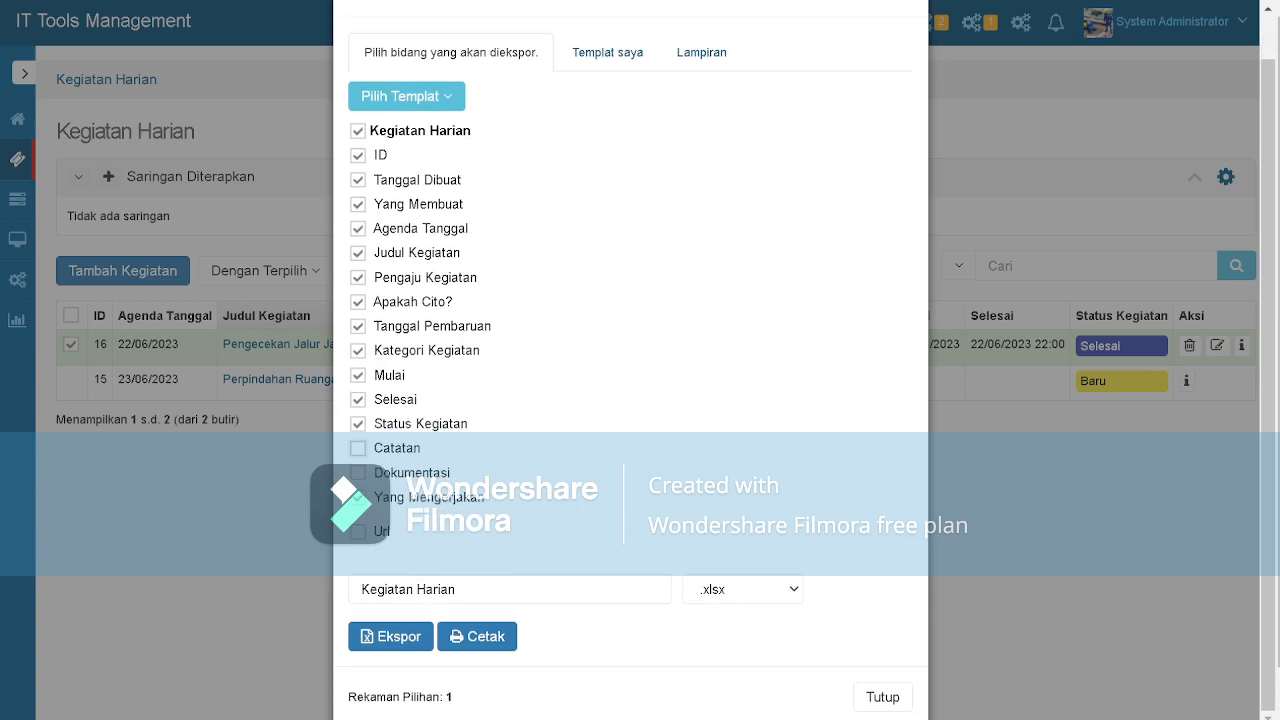
pyautogui.click(391, 637)
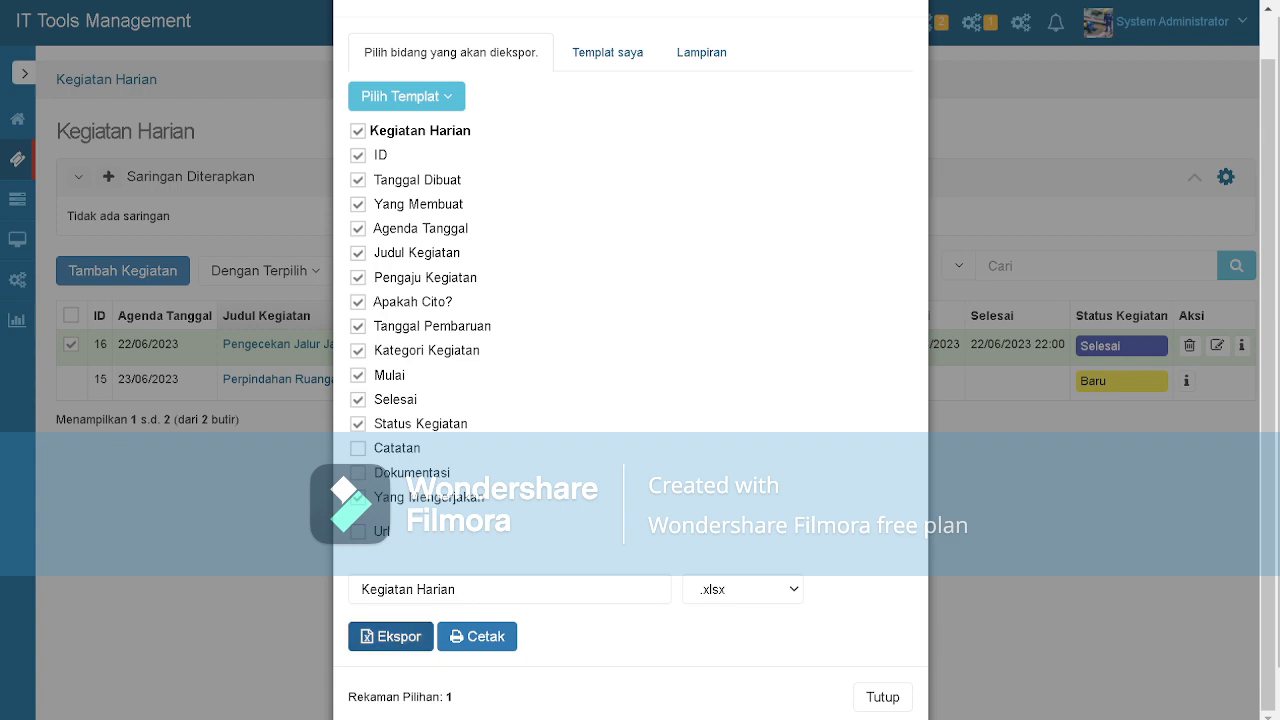
pyautogui.click(882, 697)
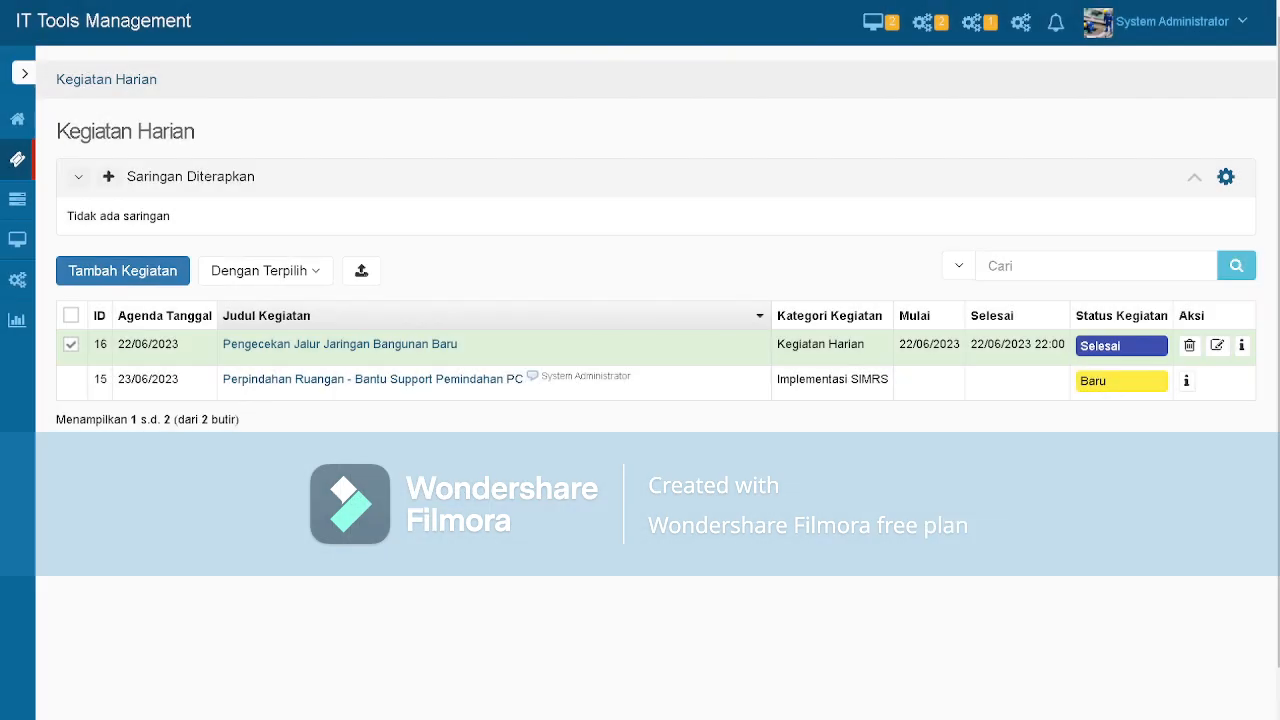
# Step: Start a new Permintaan Perbaikan record for the device Komputer - Laboratorium Loket 2
pyautogui.moveTo(20, 248)
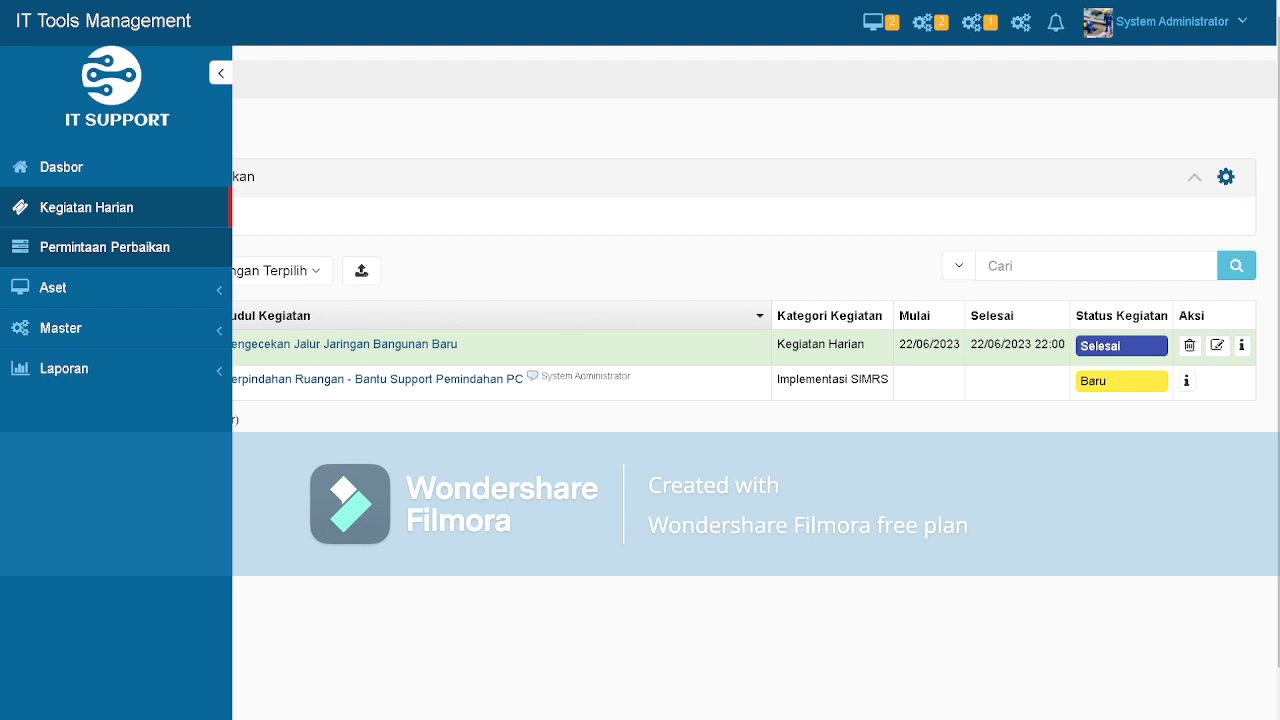
pyautogui.click(105, 247)
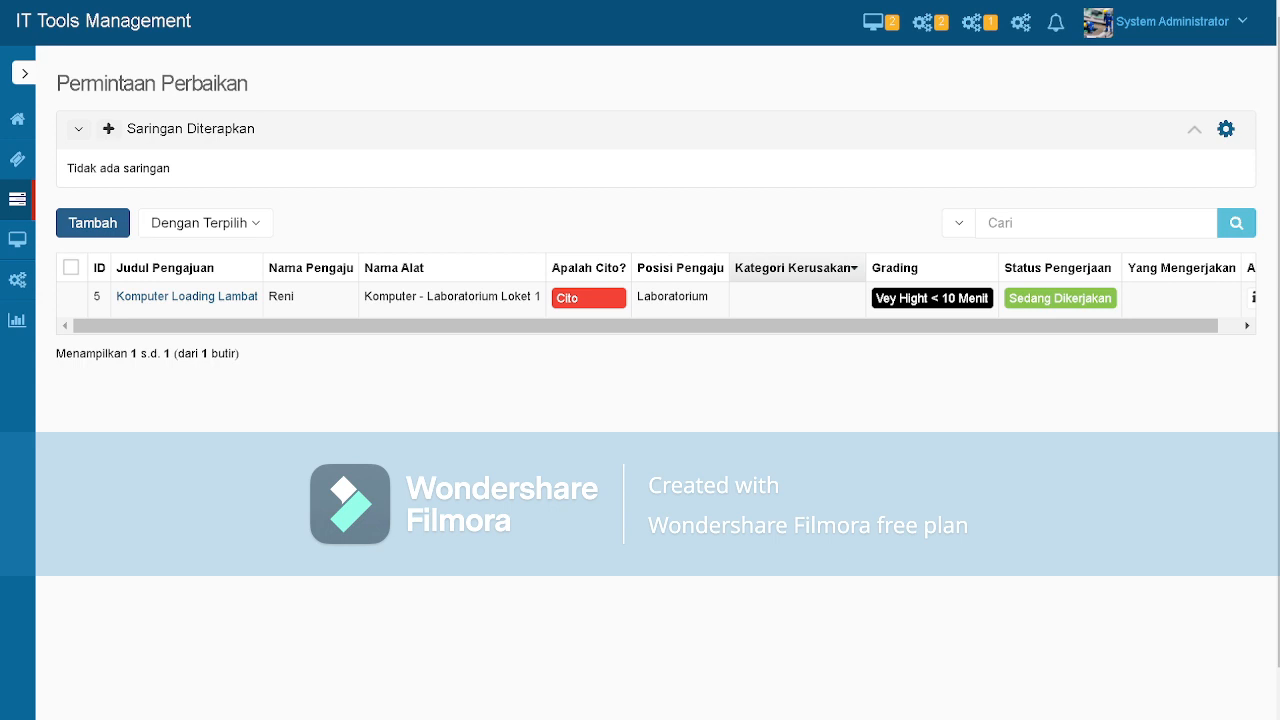
pyautogui.click(93, 222)
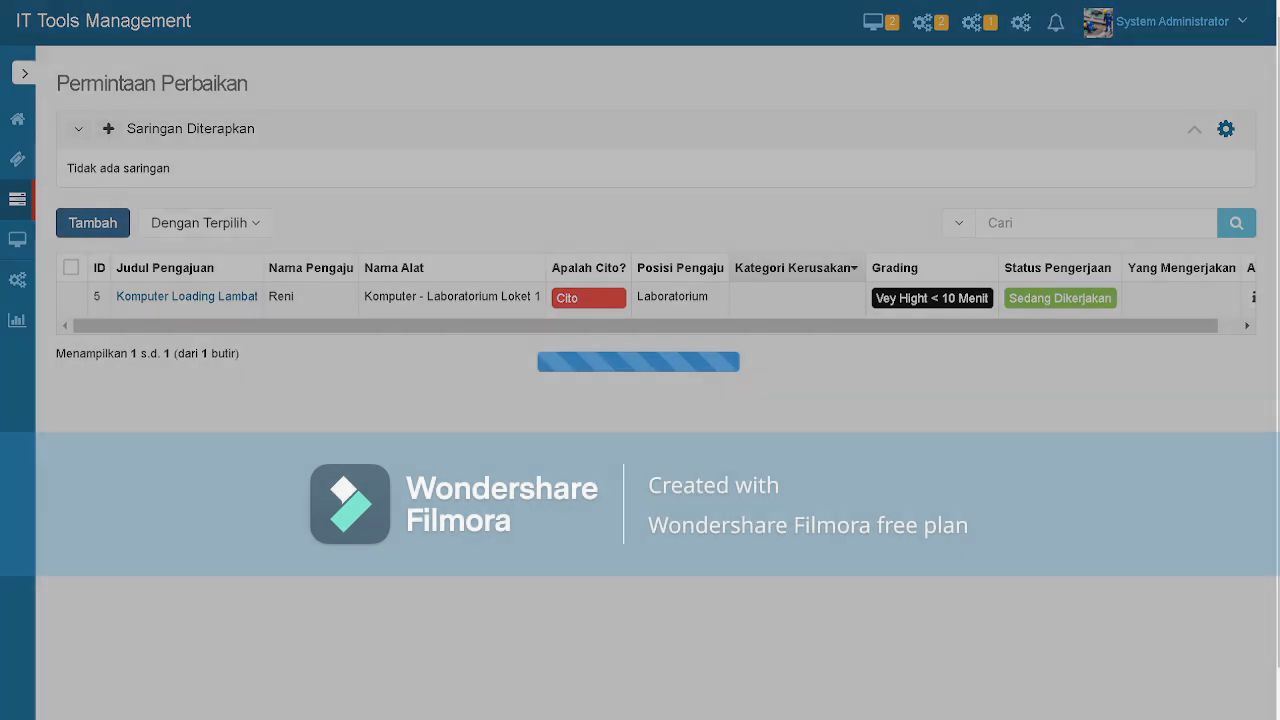
pyautogui.click(735, 354)
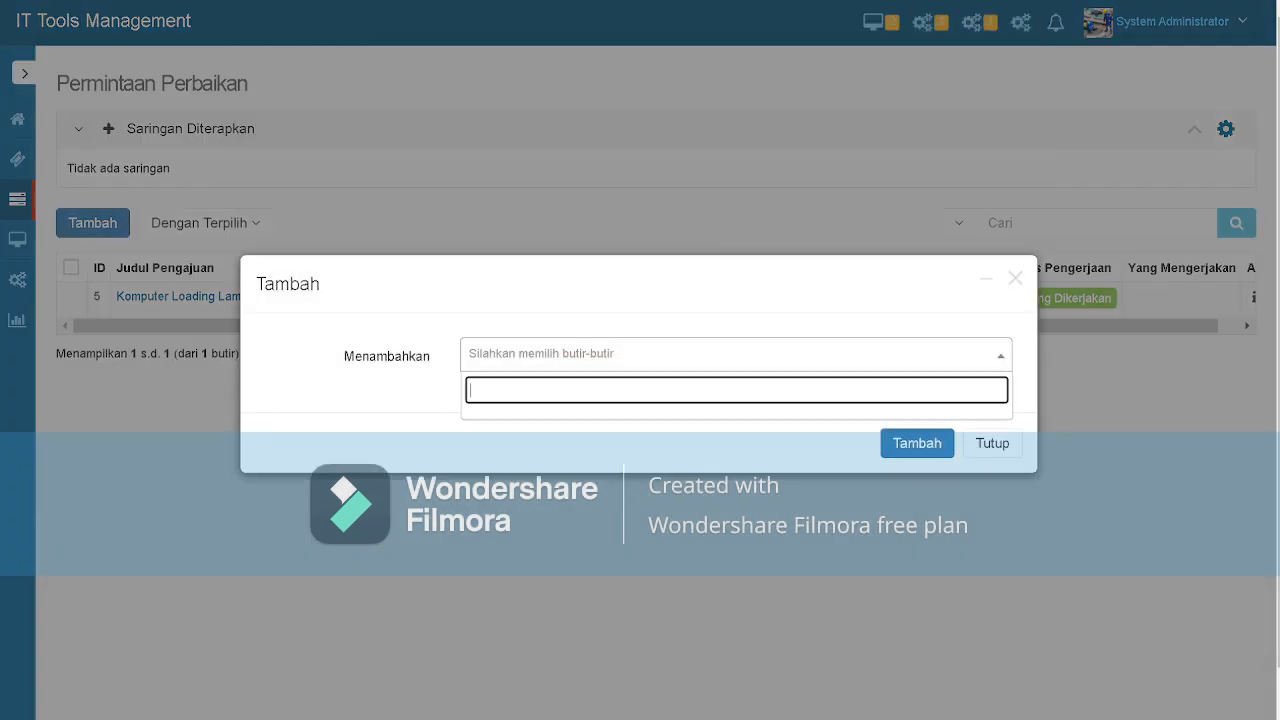
pyautogui.click(735, 354)
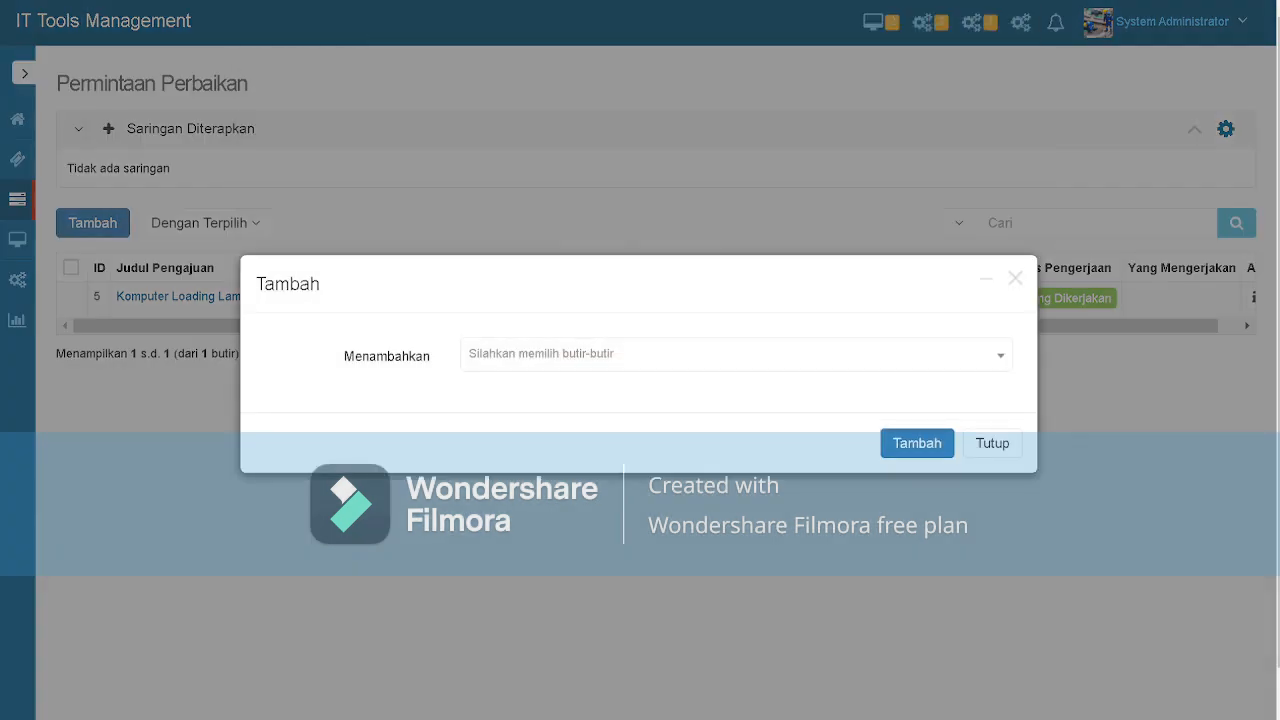
pyautogui.click(735, 354)
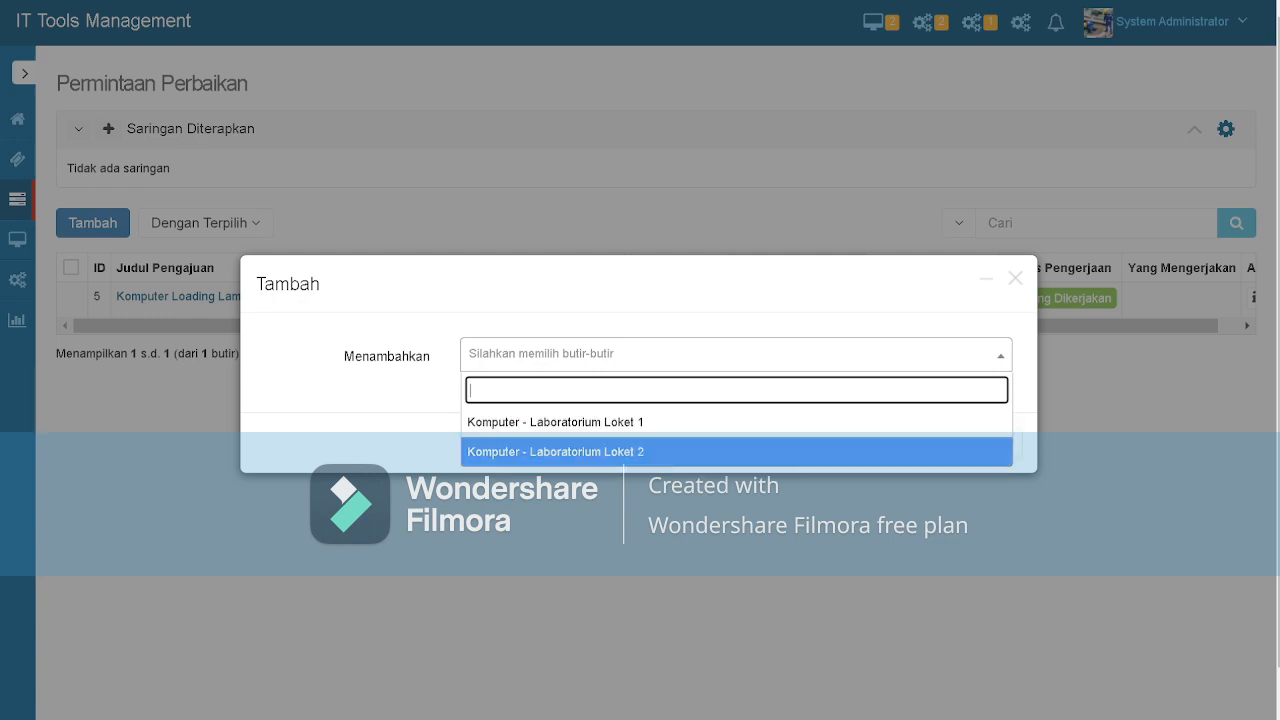
pyautogui.press('Return')
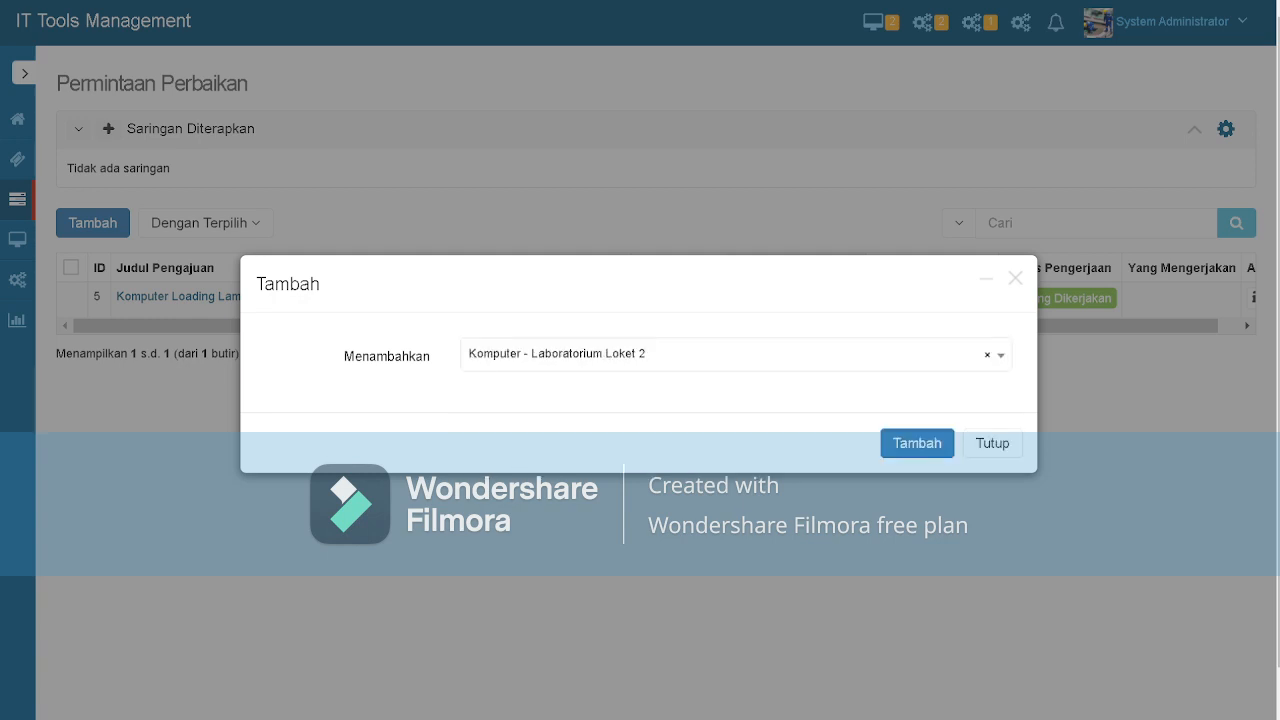
pyautogui.press('Return')
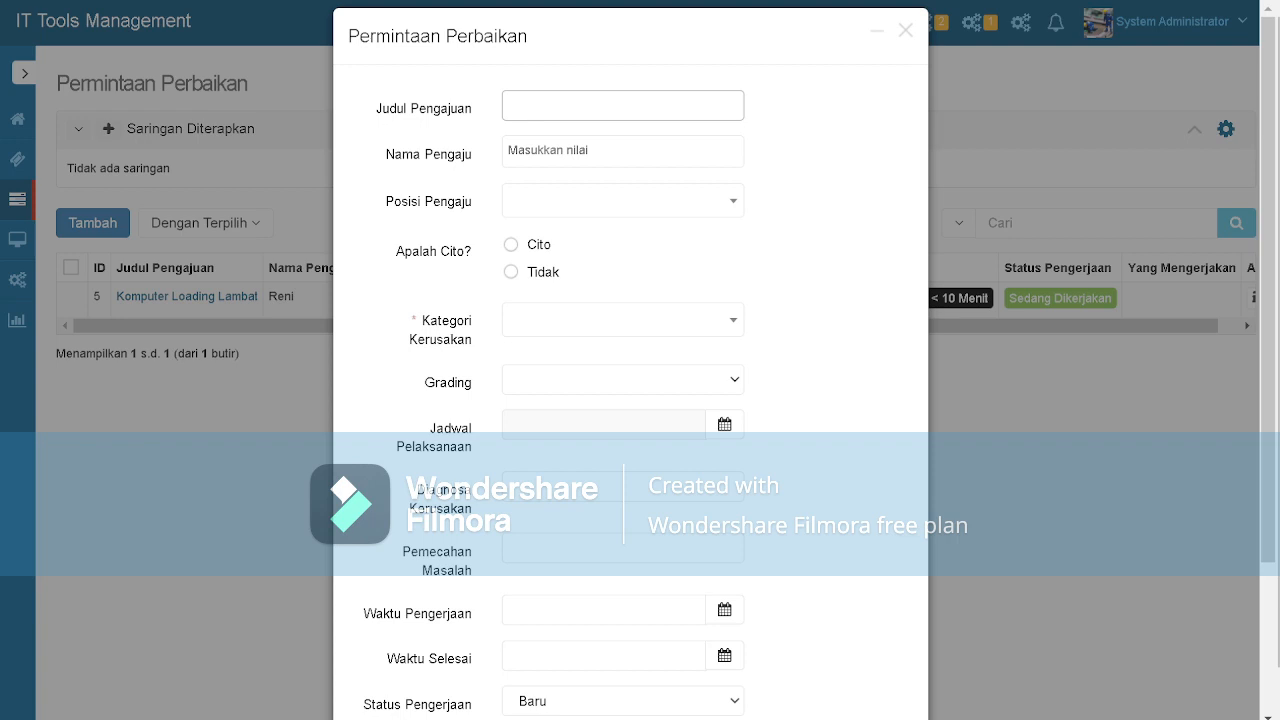
# Step: Enter Layar Berkedip as the Judul Pengajuan and choose the requester's name in Nama Pengaju
pyautogui.write('Layar Berkedip')
pyautogui.press('Tab')
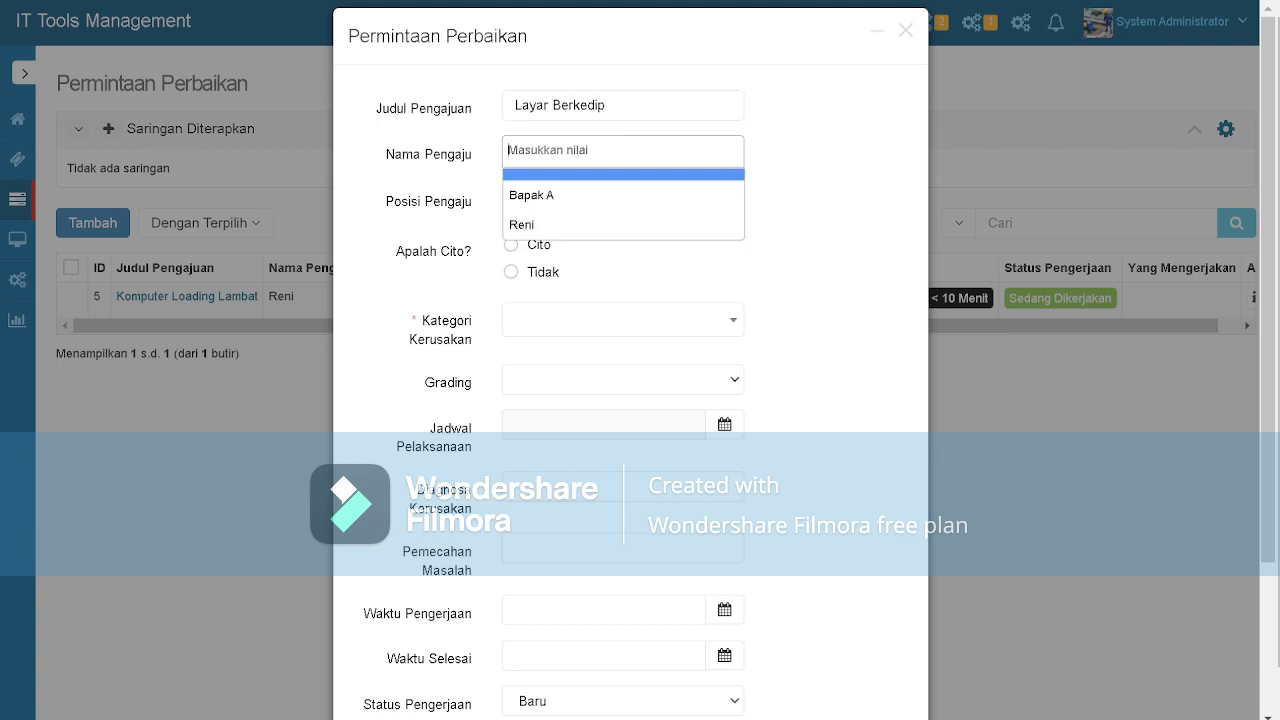
pyautogui.press('Down')
pyautogui.press('Down')
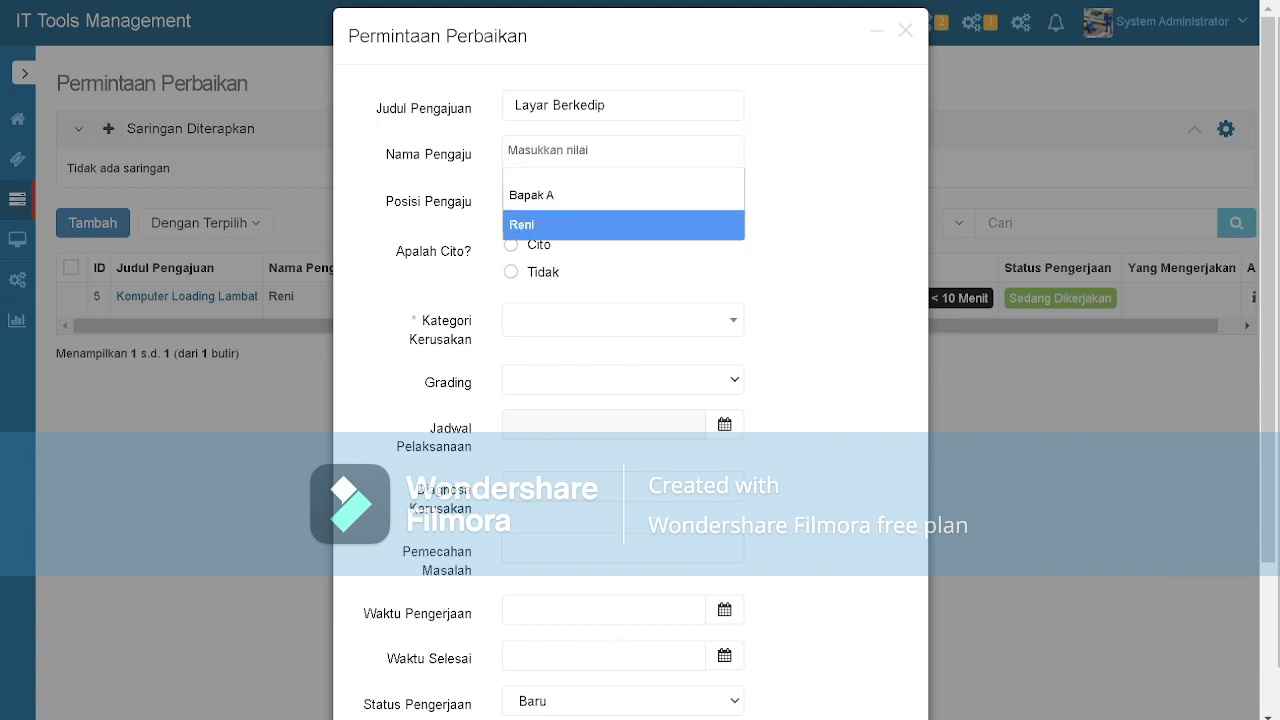
pyautogui.press('Return')
# Step: Set Posisi Pengaju to Laboratorium and mark the repair request as Cito
pyautogui.press('Tab')
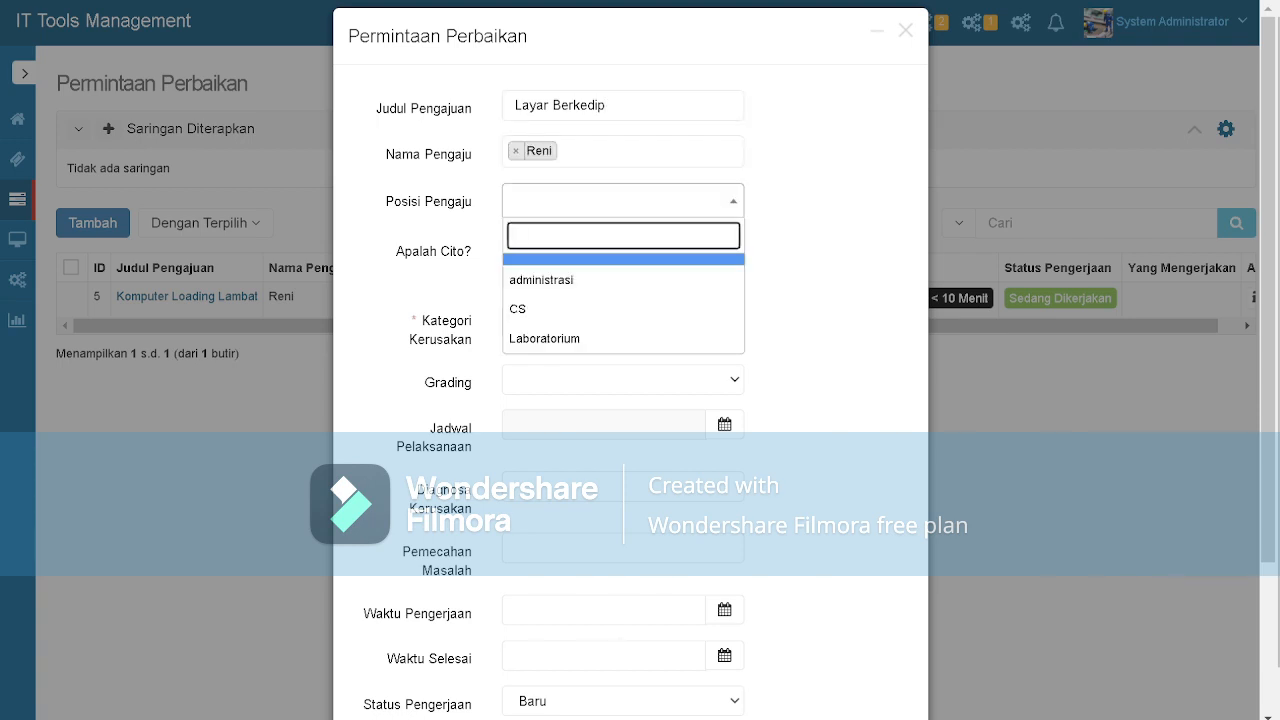
pyautogui.press('Down')
pyautogui.press('Down')
pyautogui.press('Down')
pyautogui.press('Return')
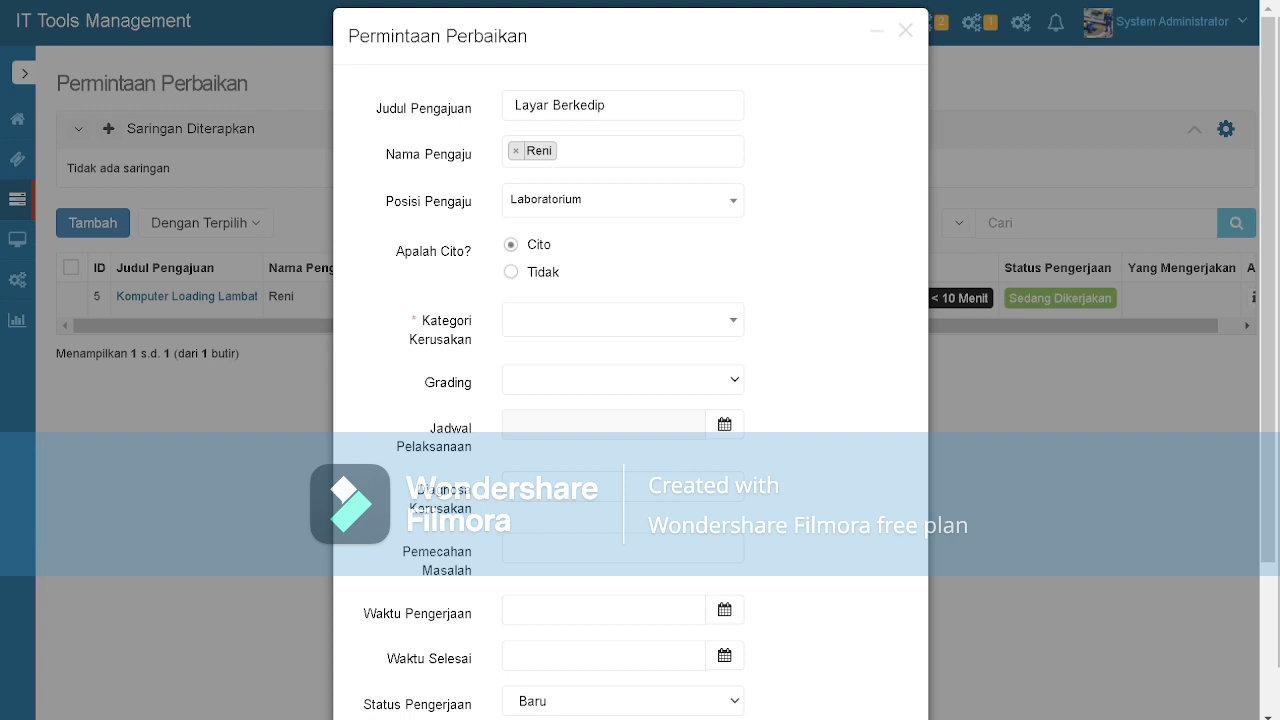
# Step: Set Status Pengerjaan to Sedang Dikerjakan and assign the technician in Yang Mengerjakan, leaving Kategori Kerusakan empty
pyautogui.click(622, 319)
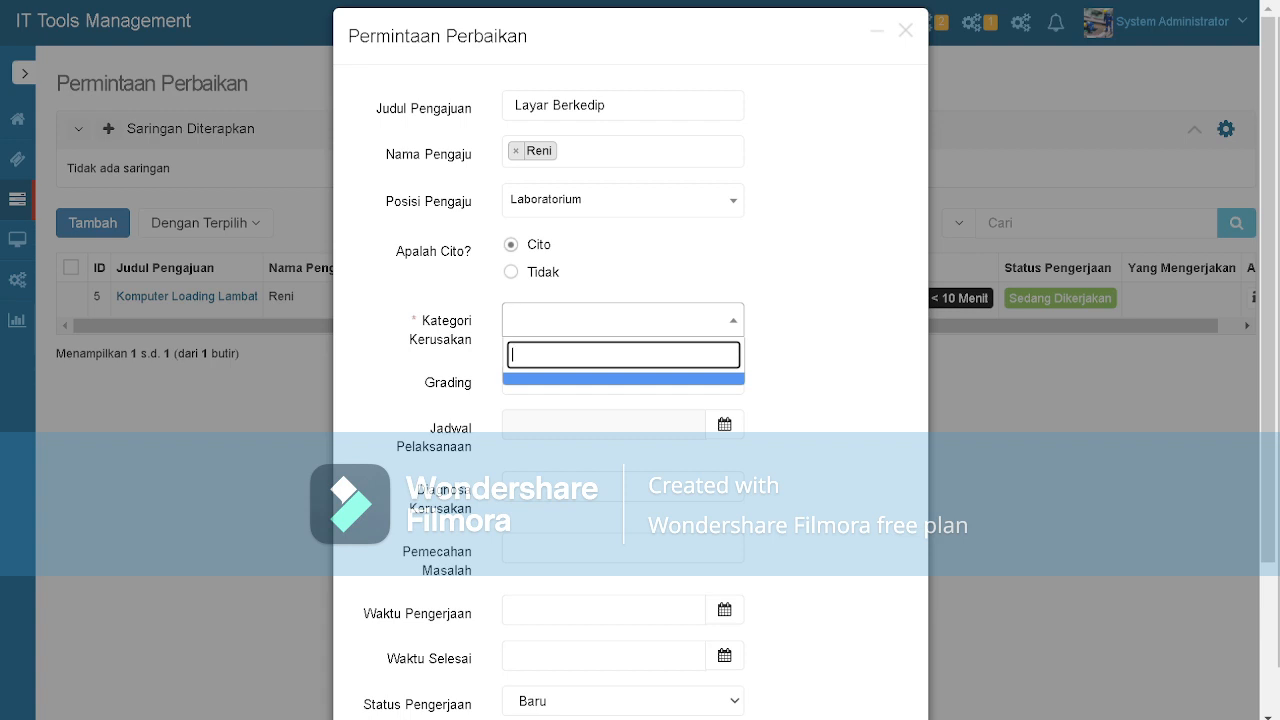
pyautogui.press('Escape')
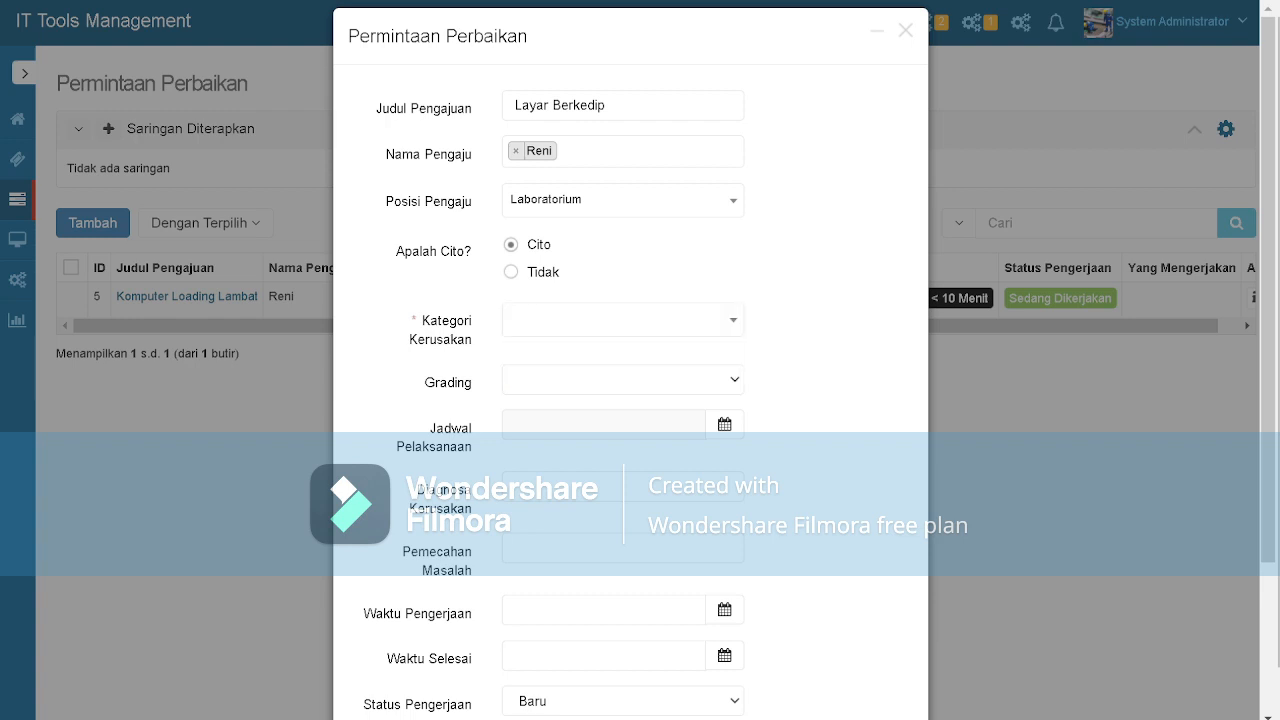
pyautogui.scroll(-2, 630, 400)
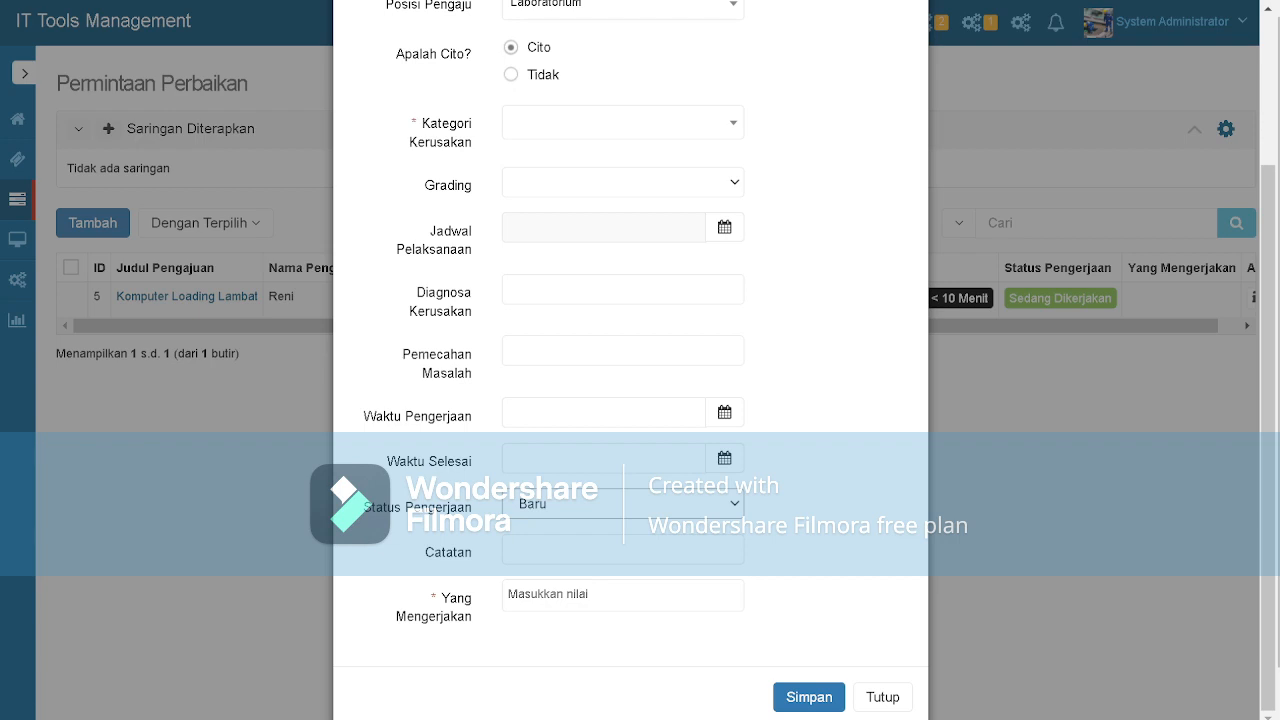
pyautogui.press('Down')
pyautogui.click(623, 595)
pyautogui.press('Down')
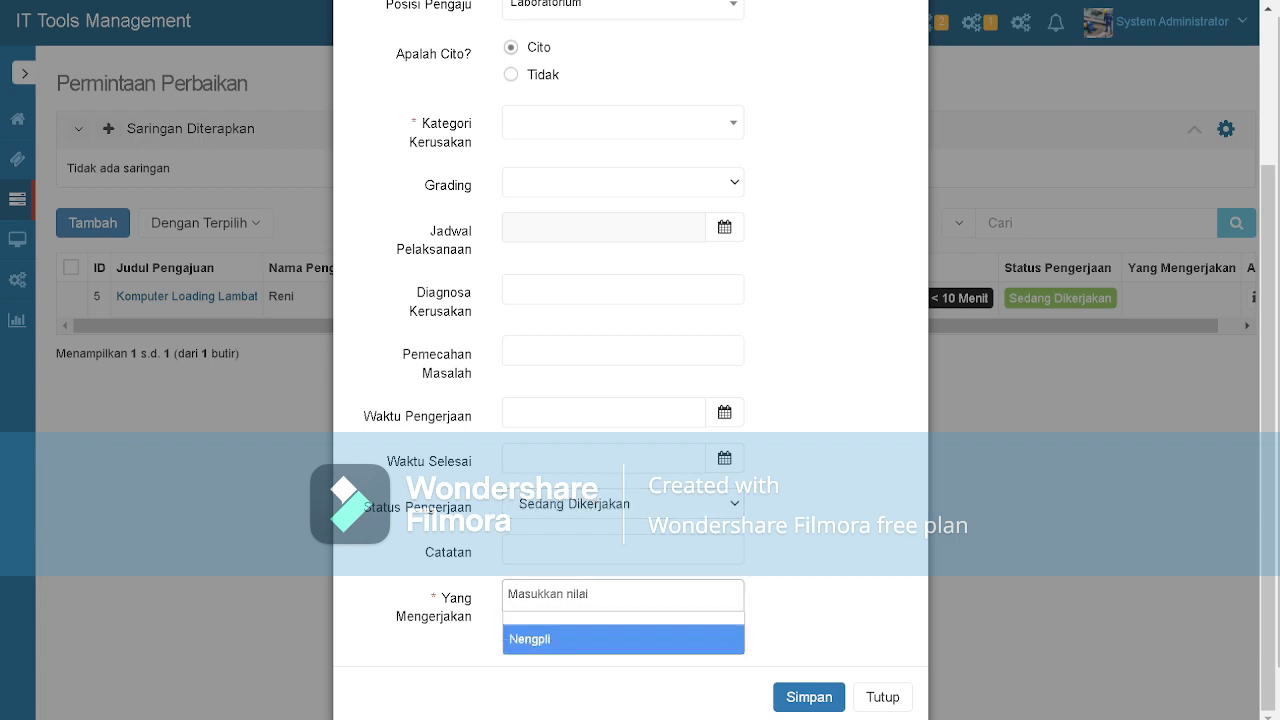
pyautogui.press('Return')
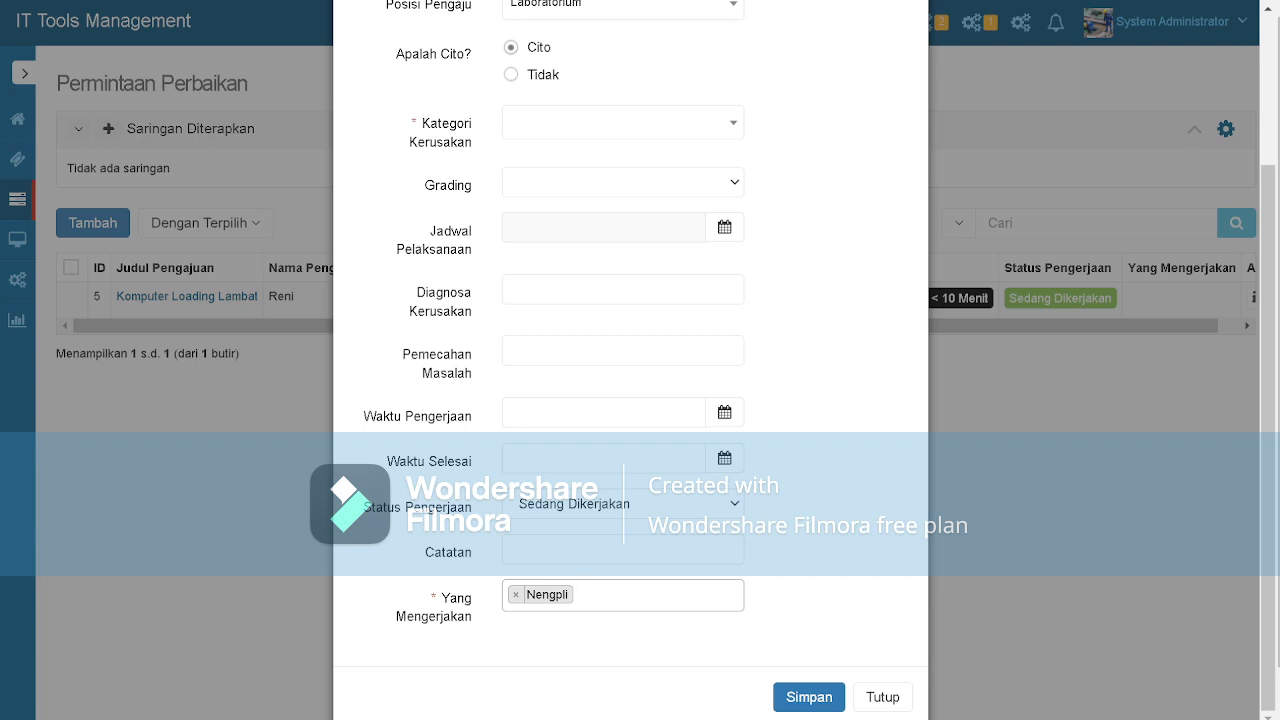
# Step: Set Grading to Vey Hight < 10 Menit and save the repair request
pyautogui.scroll(1, 630, 360)
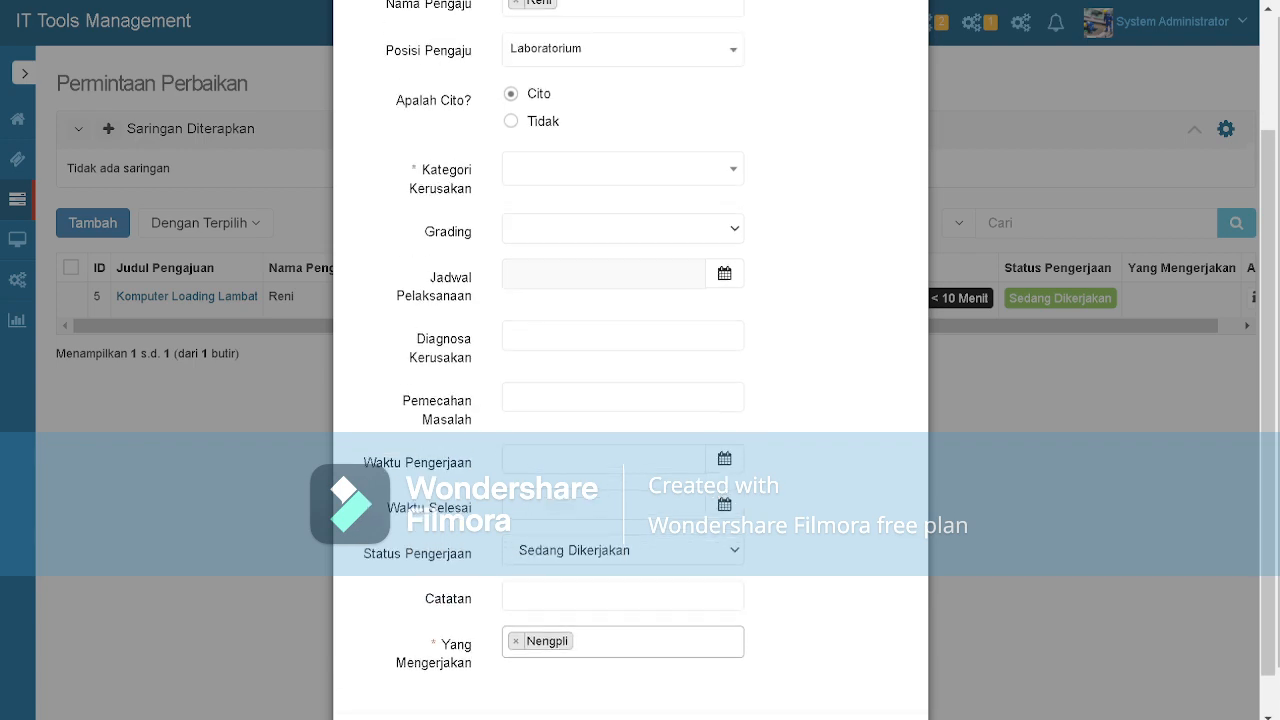
pyautogui.click(623, 228)
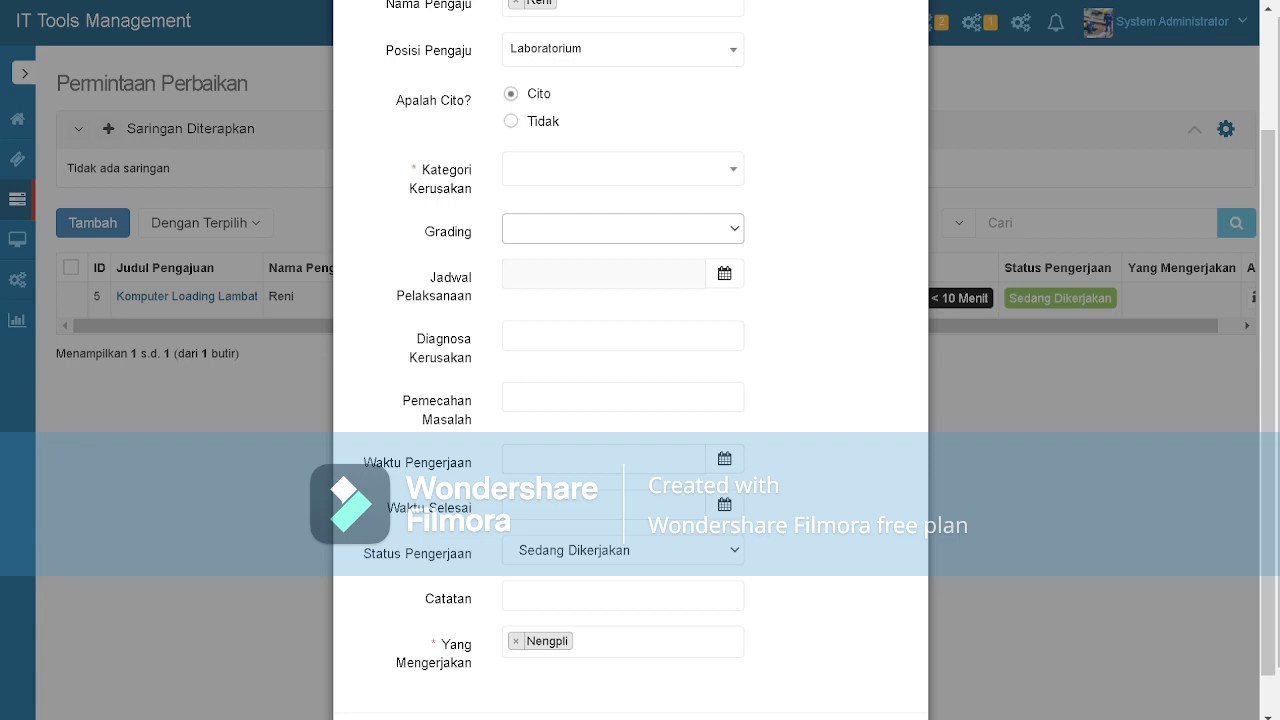
pyautogui.press('Down')
pyautogui.scroll(-1, 630, 360)
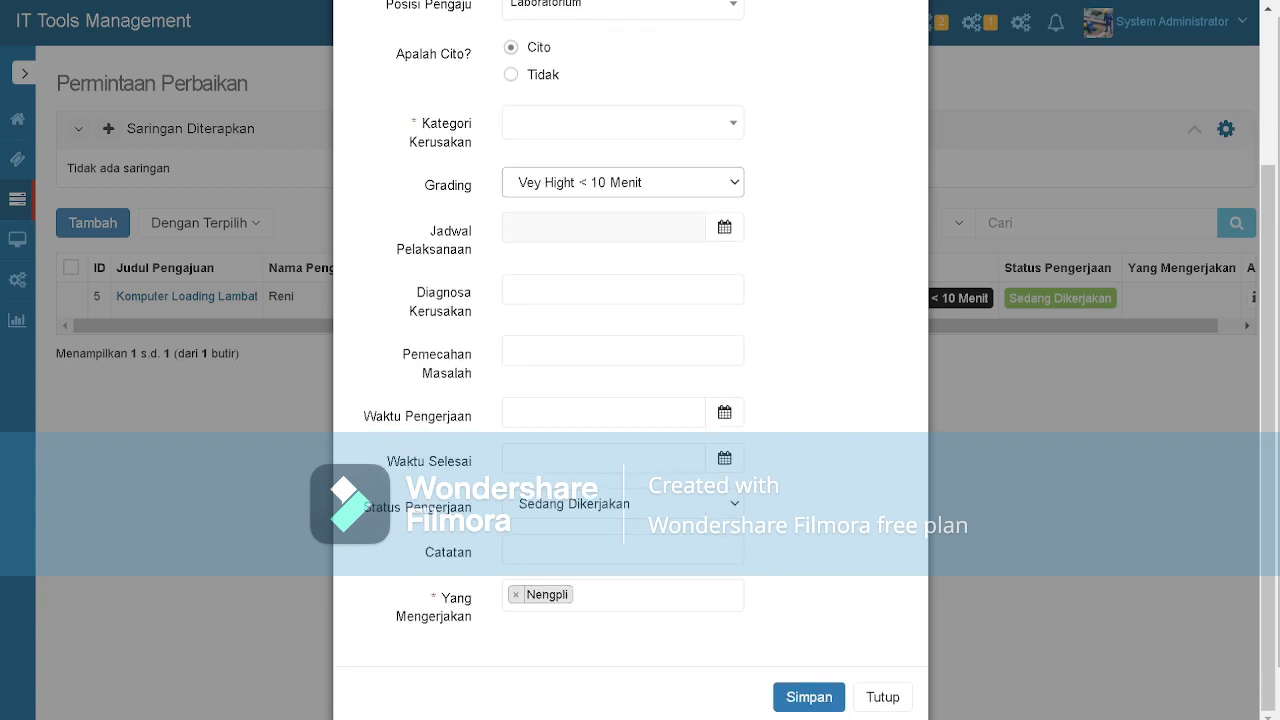
pyautogui.click(809, 697)
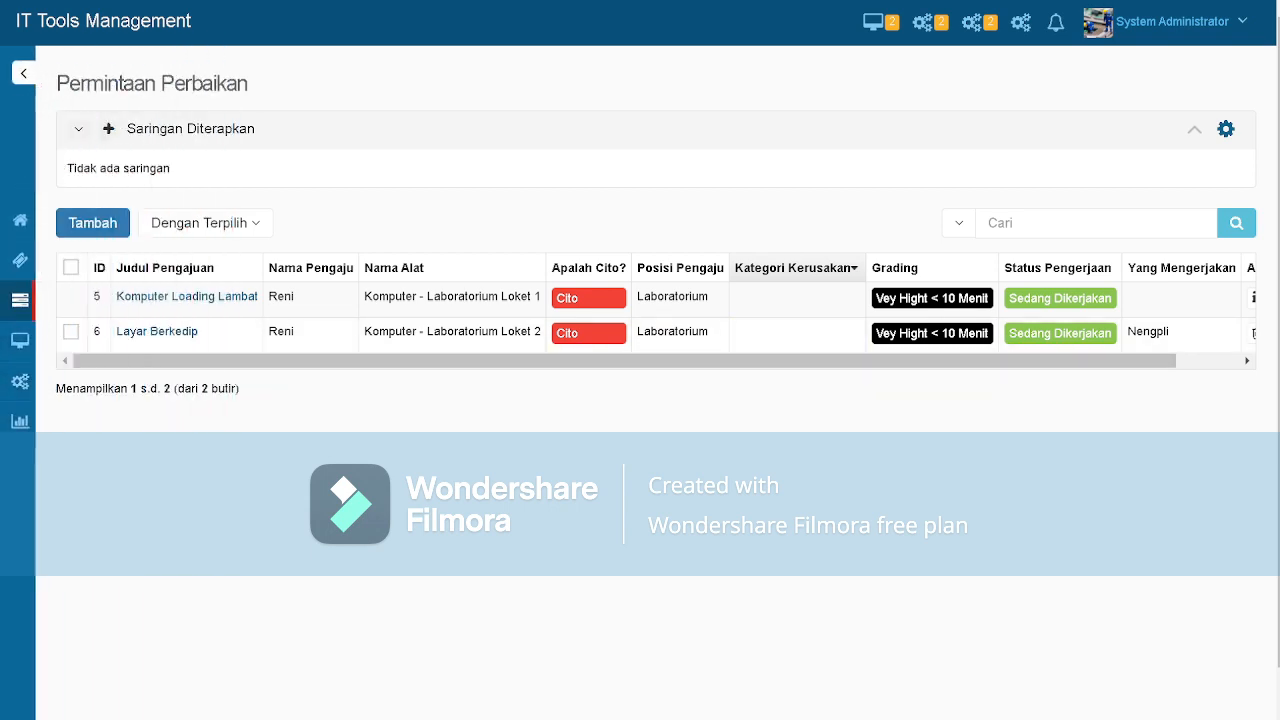
# Step: Delete the Layar Berkedip repair request from the Permintaan Perbaikan list
pyautogui.click(71, 331)
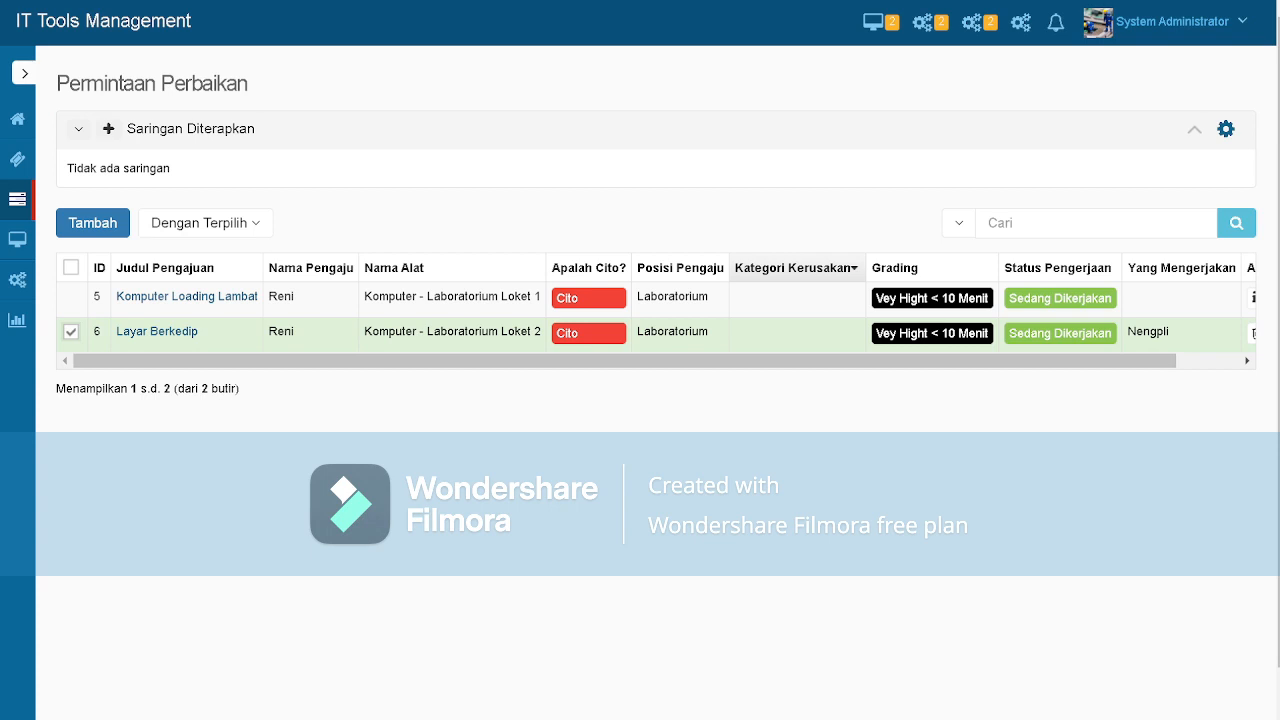
pyautogui.click(205, 222)
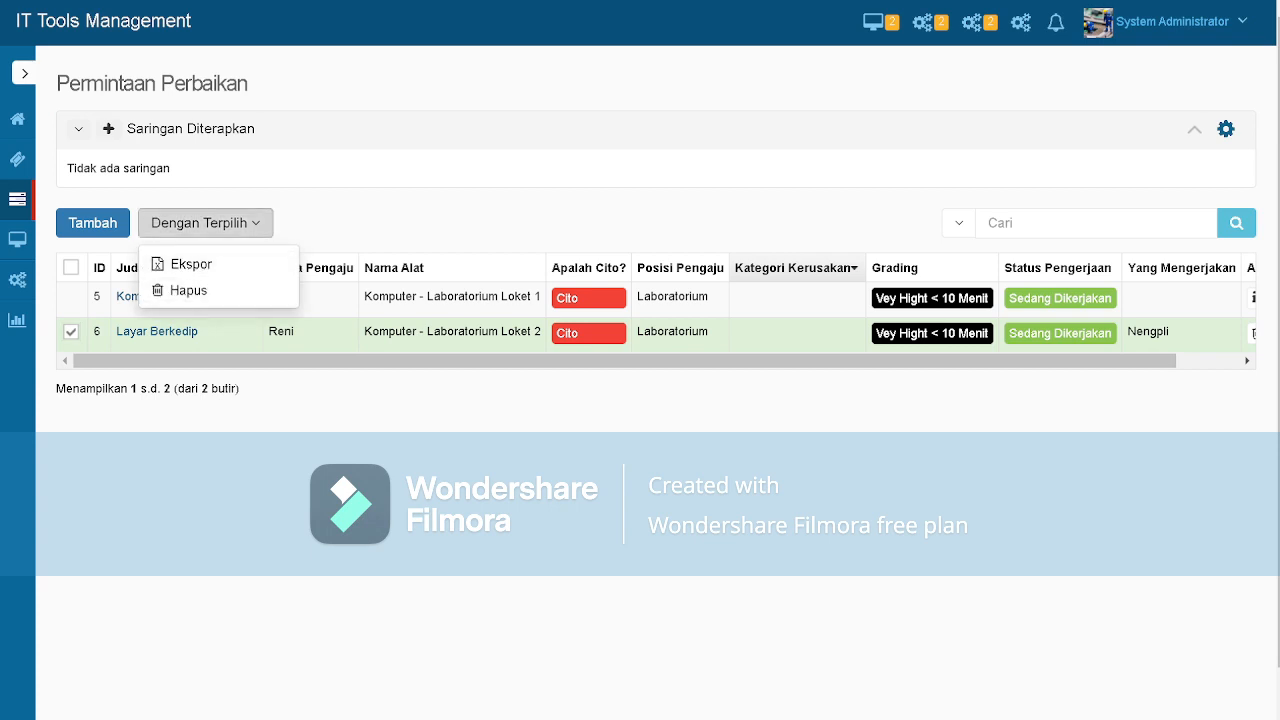
pyautogui.press('Escape')
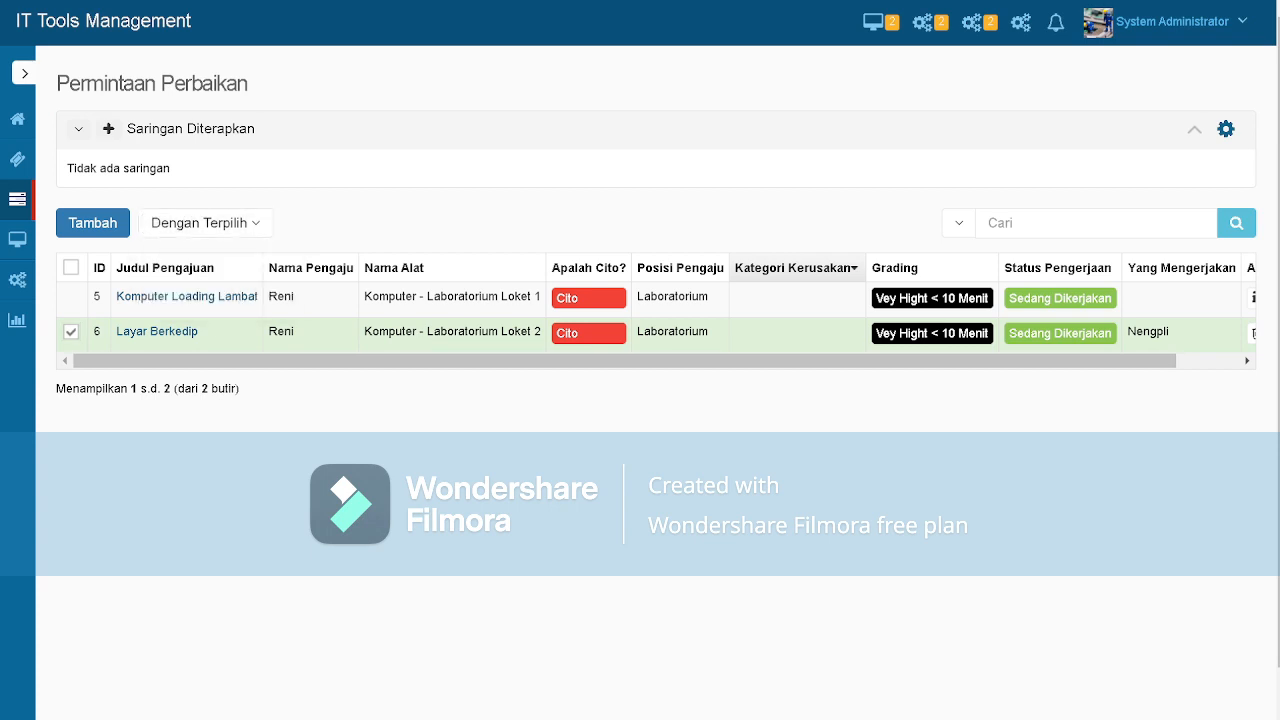
pyautogui.hscroll(1, 656, 311)
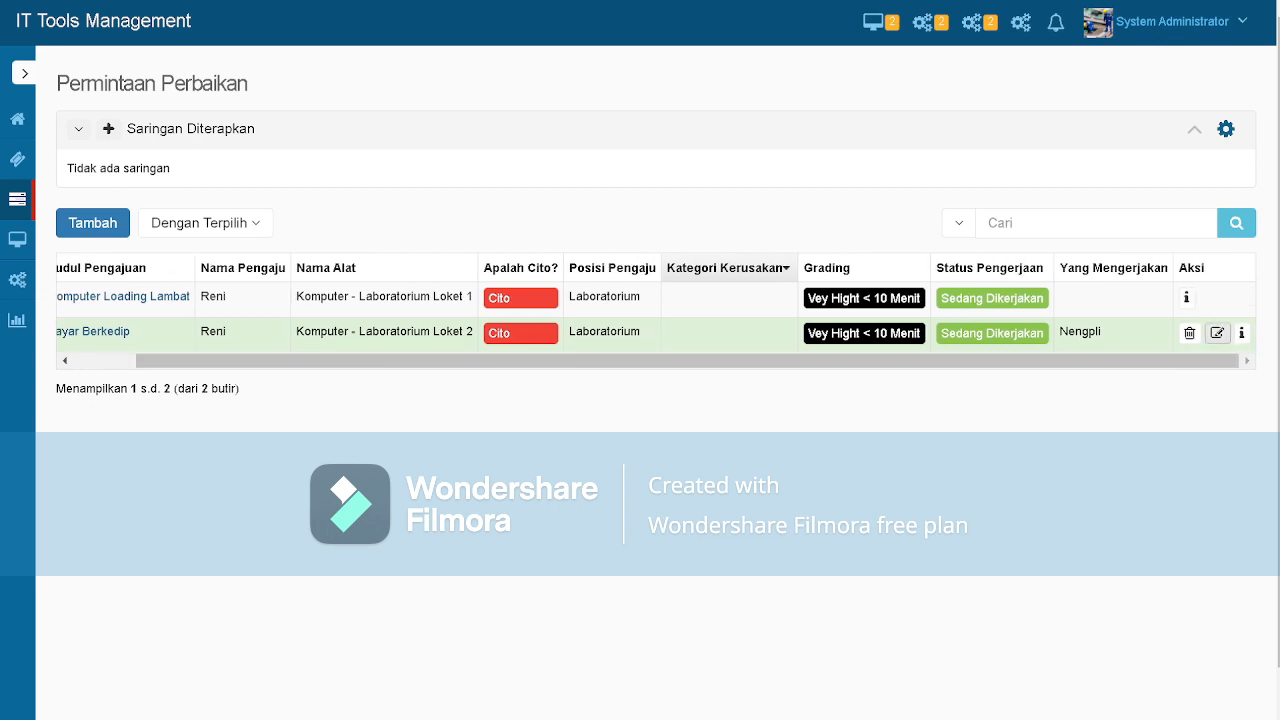
pyautogui.click(1217, 333)
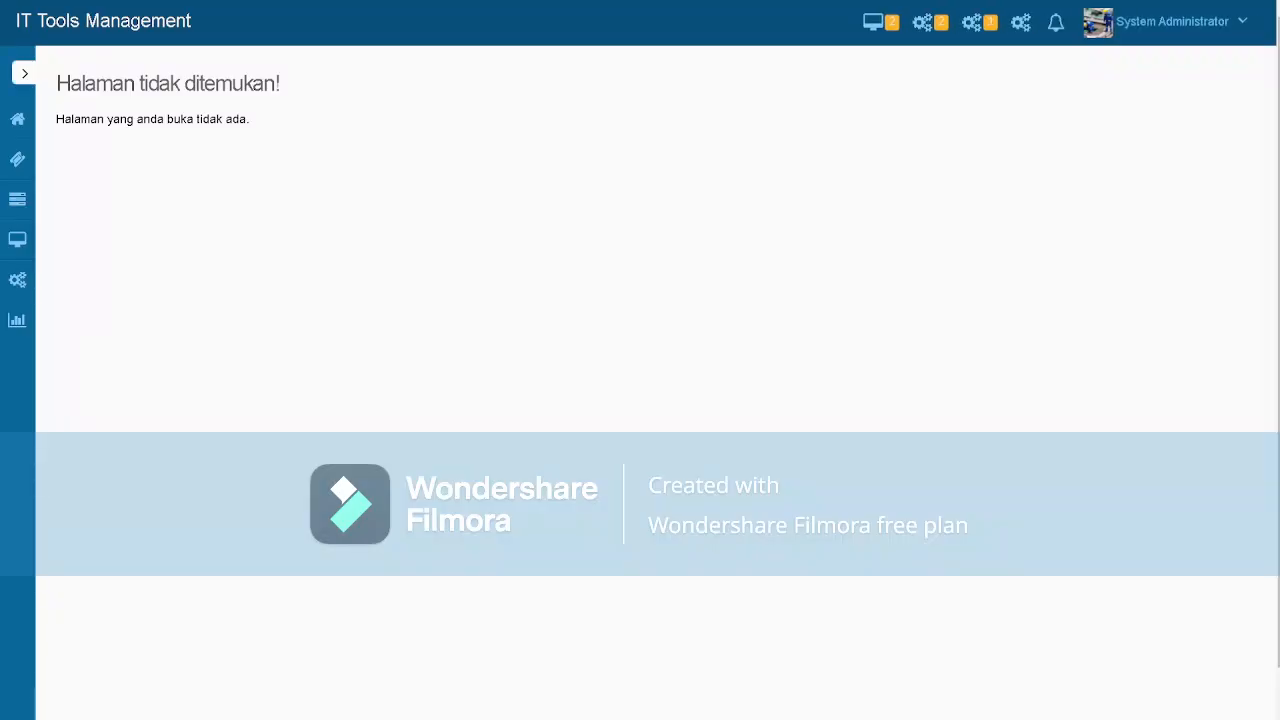
# Step: Reopen the Permintaan Perbaikan list and review the remaining request through to its last columns
pyautogui.moveTo(19, 381)
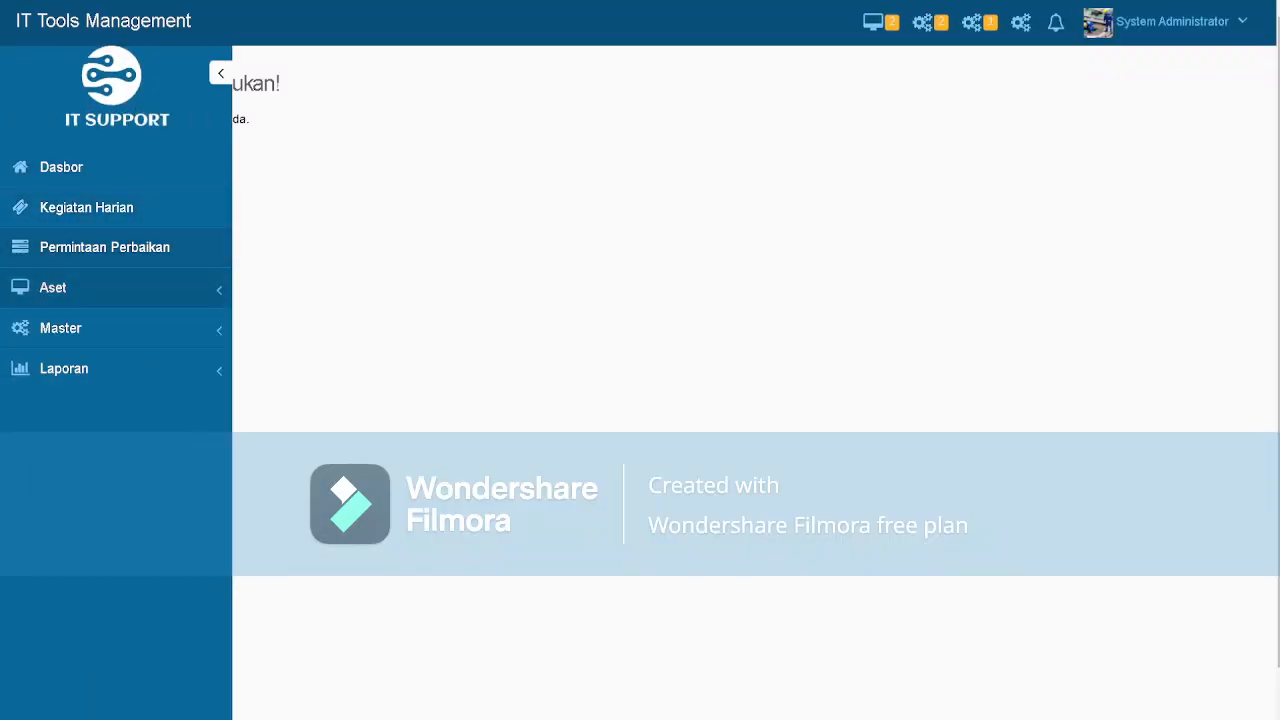
pyautogui.click(105, 247)
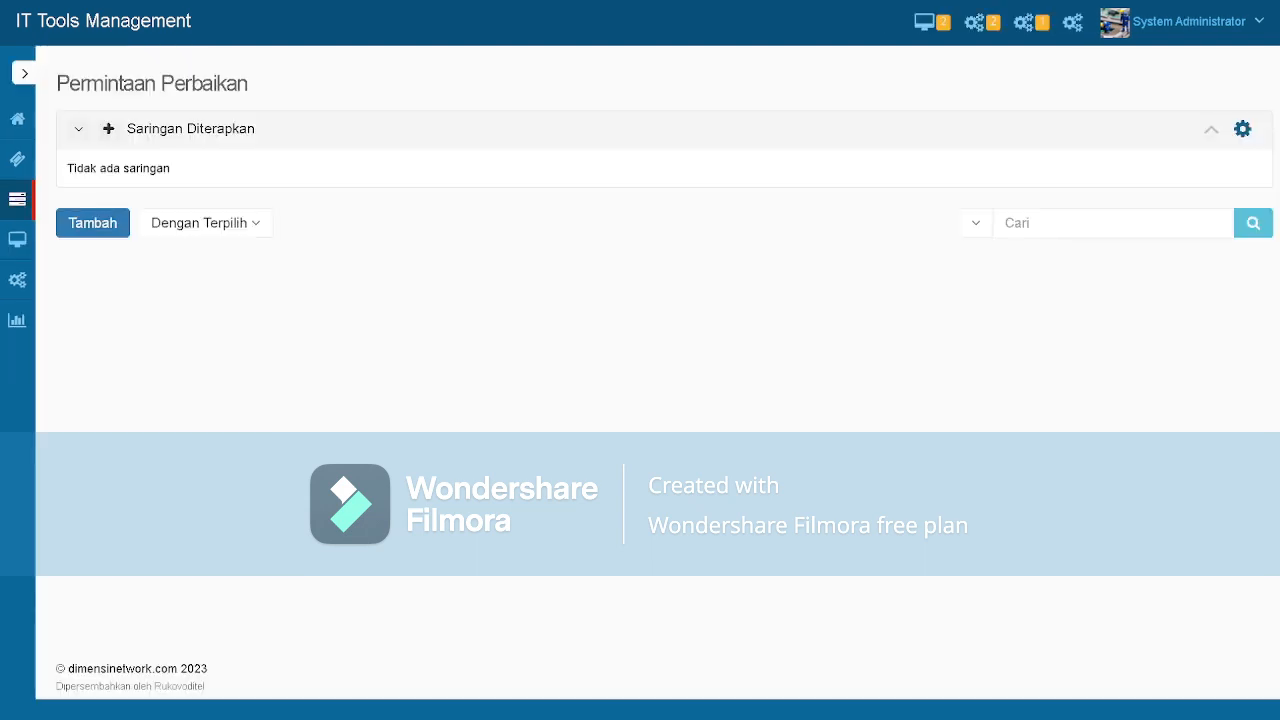
pyautogui.moveTo(640, 326); pyautogui.dragTo(680, 326)
pyautogui.moveTo(18, 287)
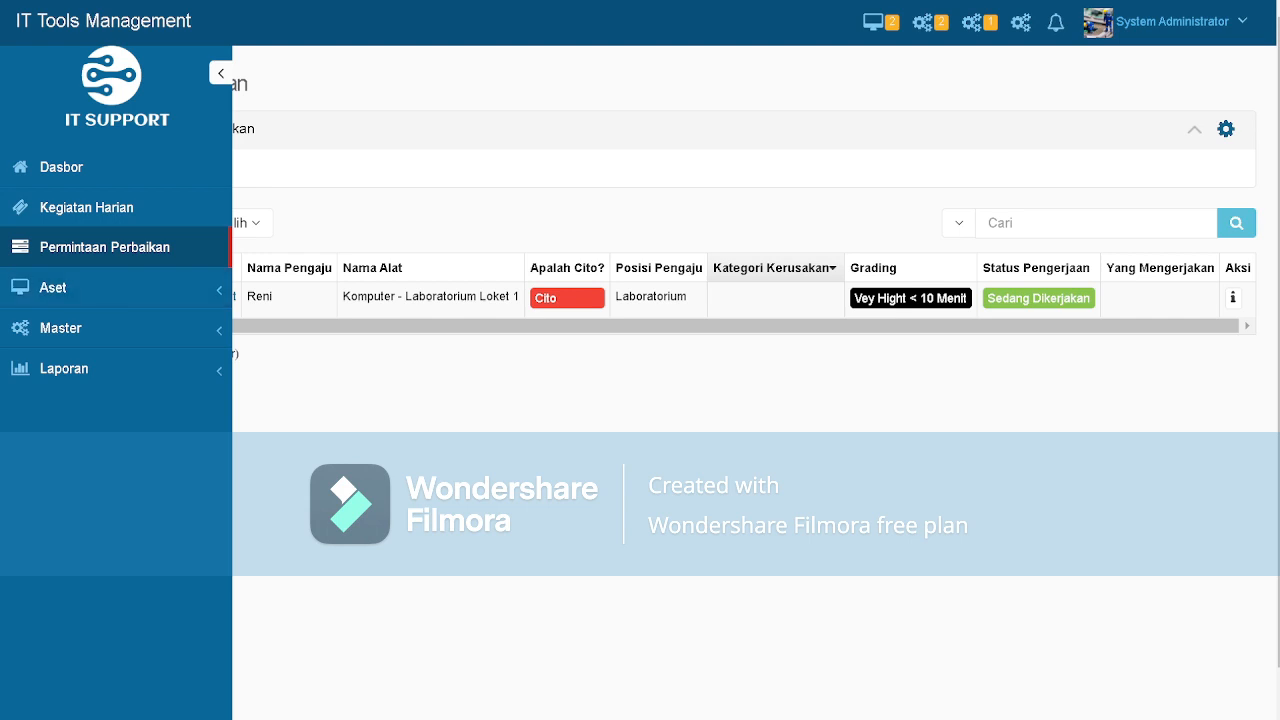
# Step: Look at the Daftar Aset page and return to the Permintaan Perbaikan list
pyautogui.moveTo(330, 326); pyautogui.dragTo(295, 326)
pyautogui.moveTo(20, 247)
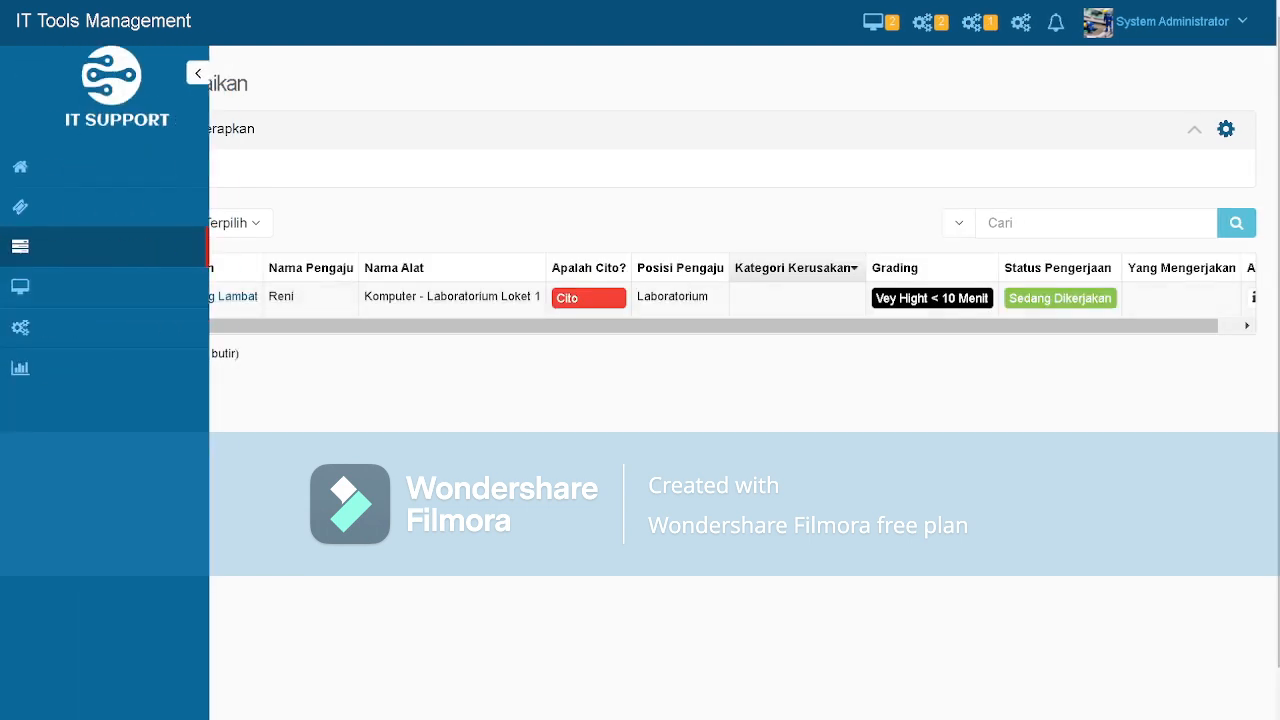
pyautogui.click(54, 288)
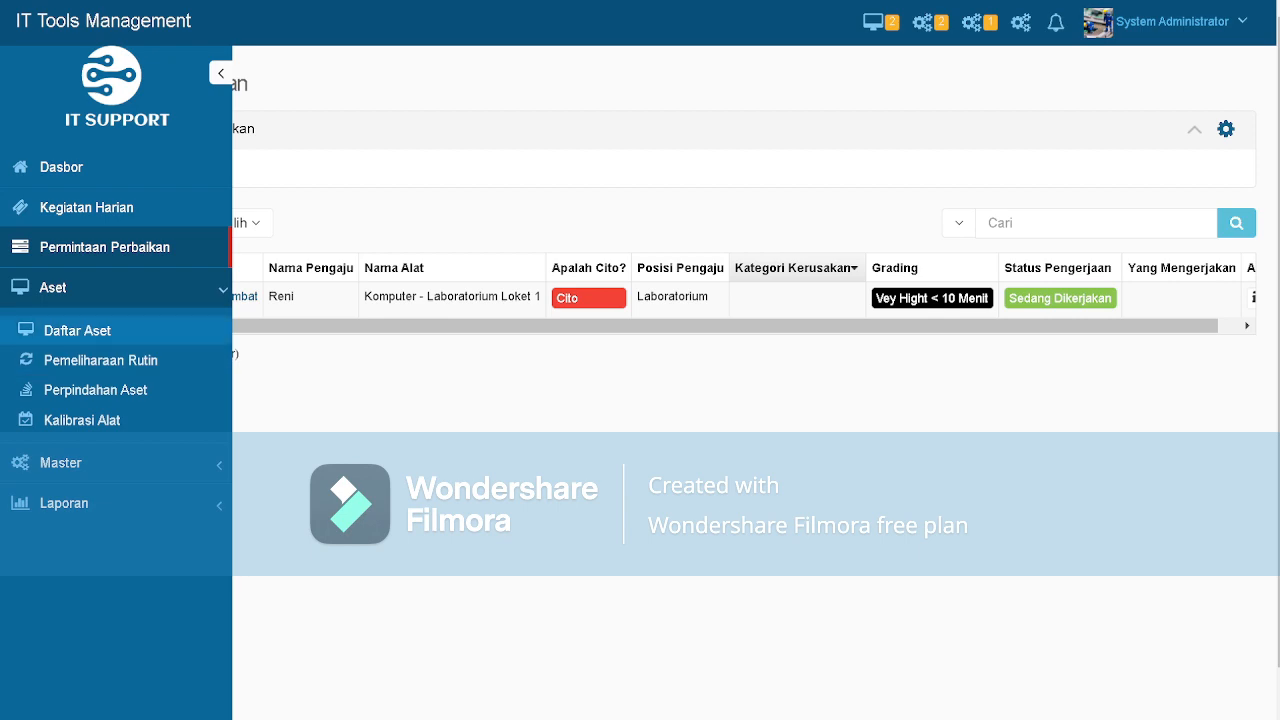
pyautogui.click(77, 331)
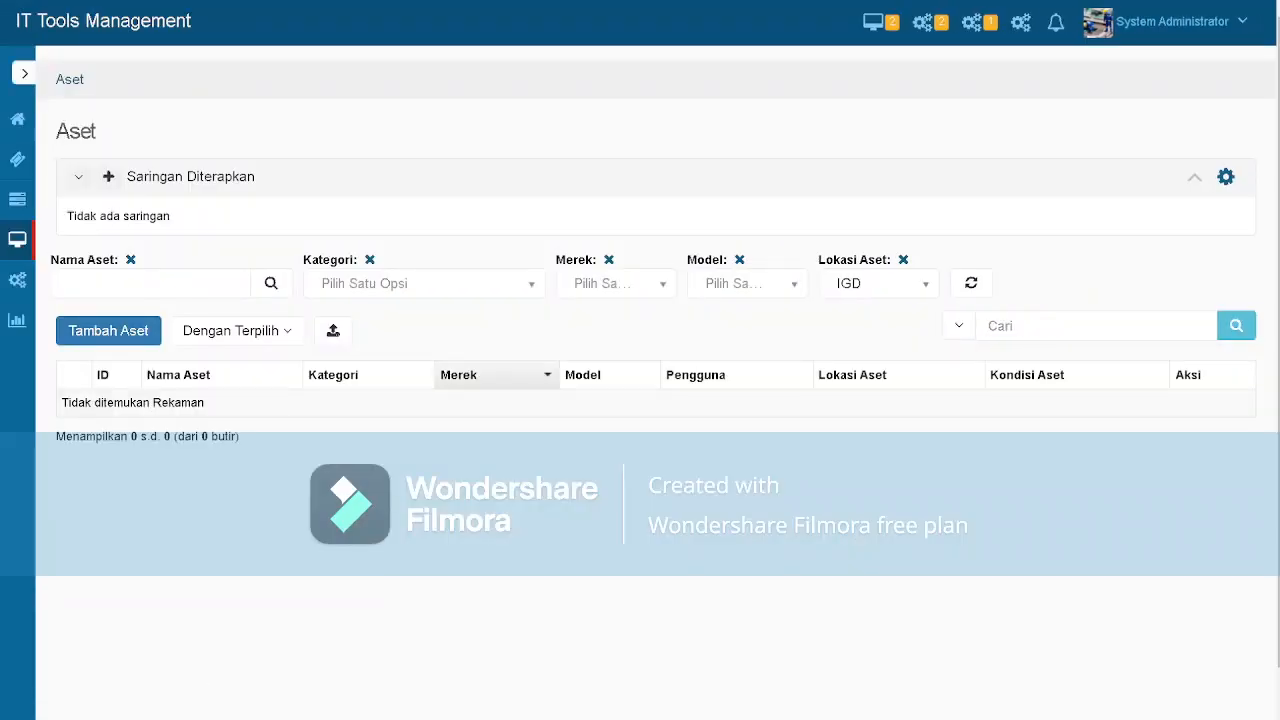
pyautogui.moveTo(22, 250)
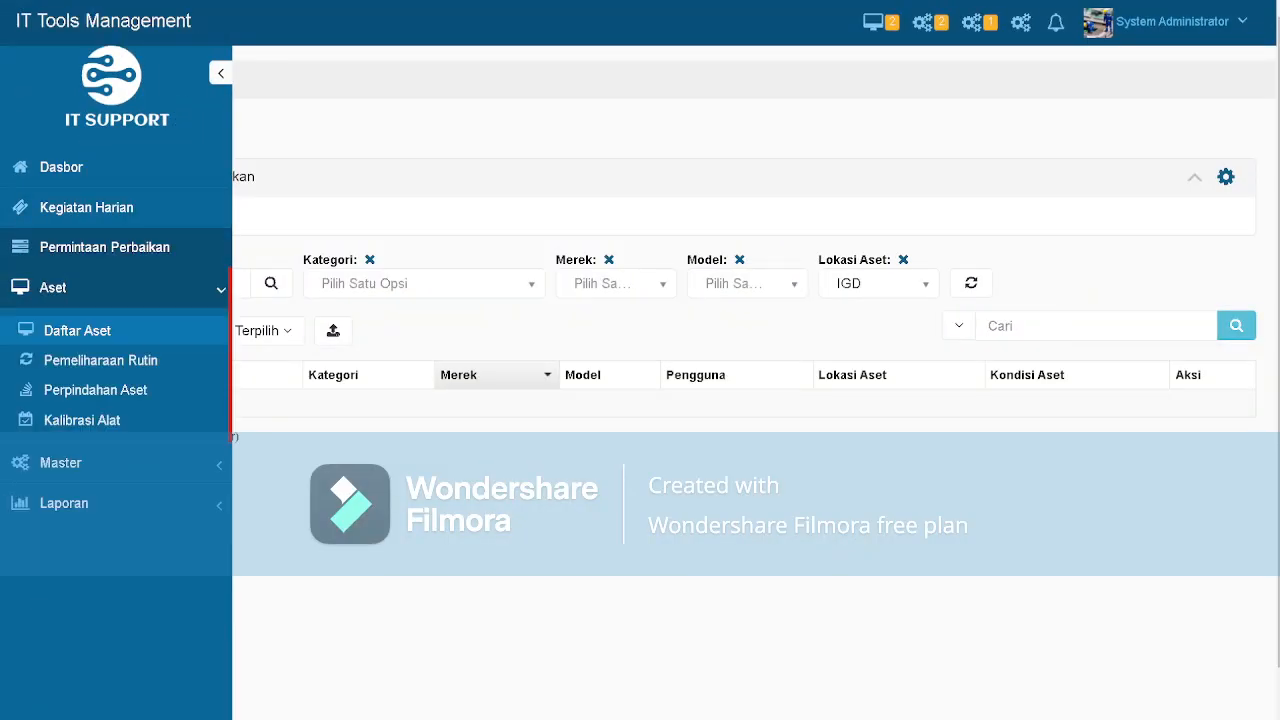
pyautogui.click(104, 247)
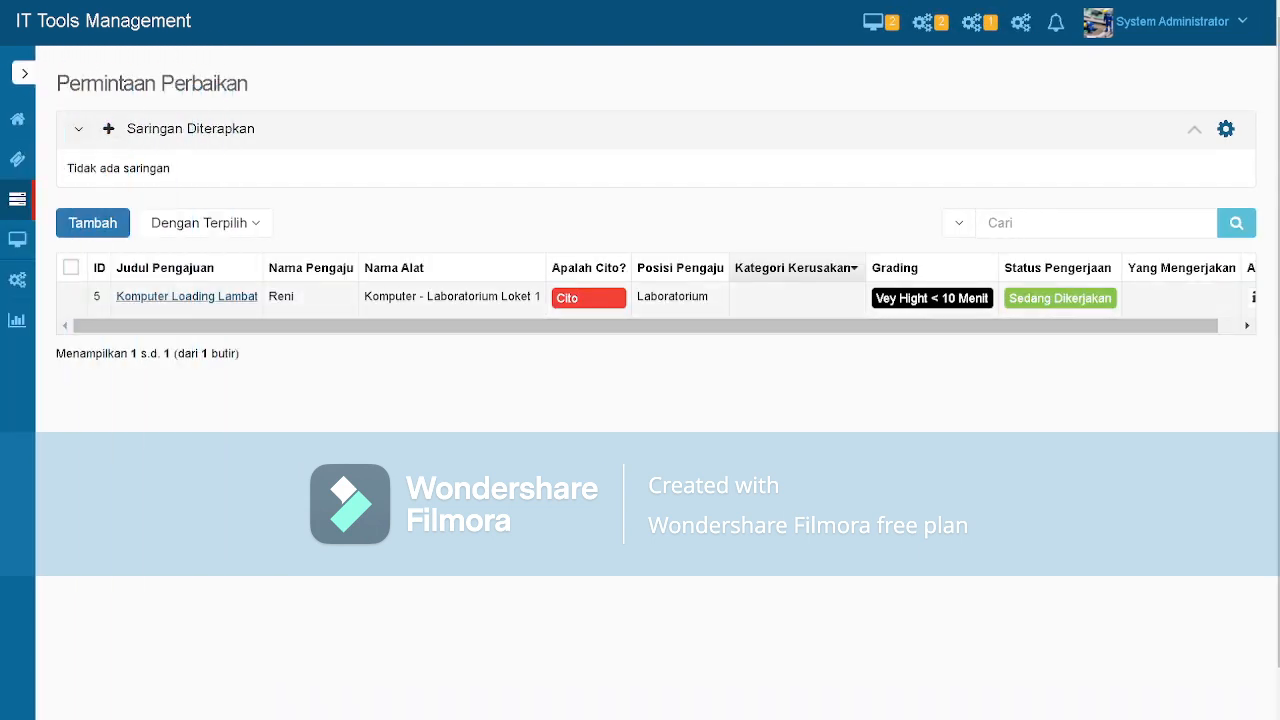
pyautogui.click(92, 222)
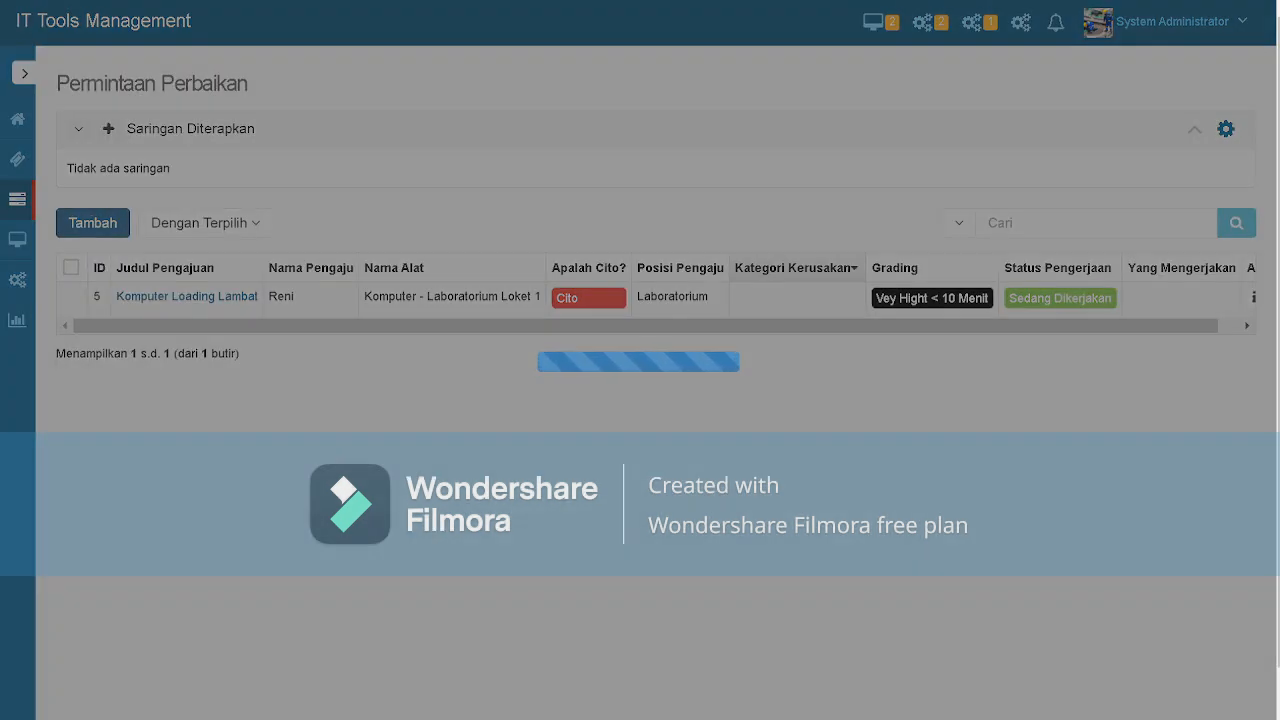
pyautogui.click(736, 354)
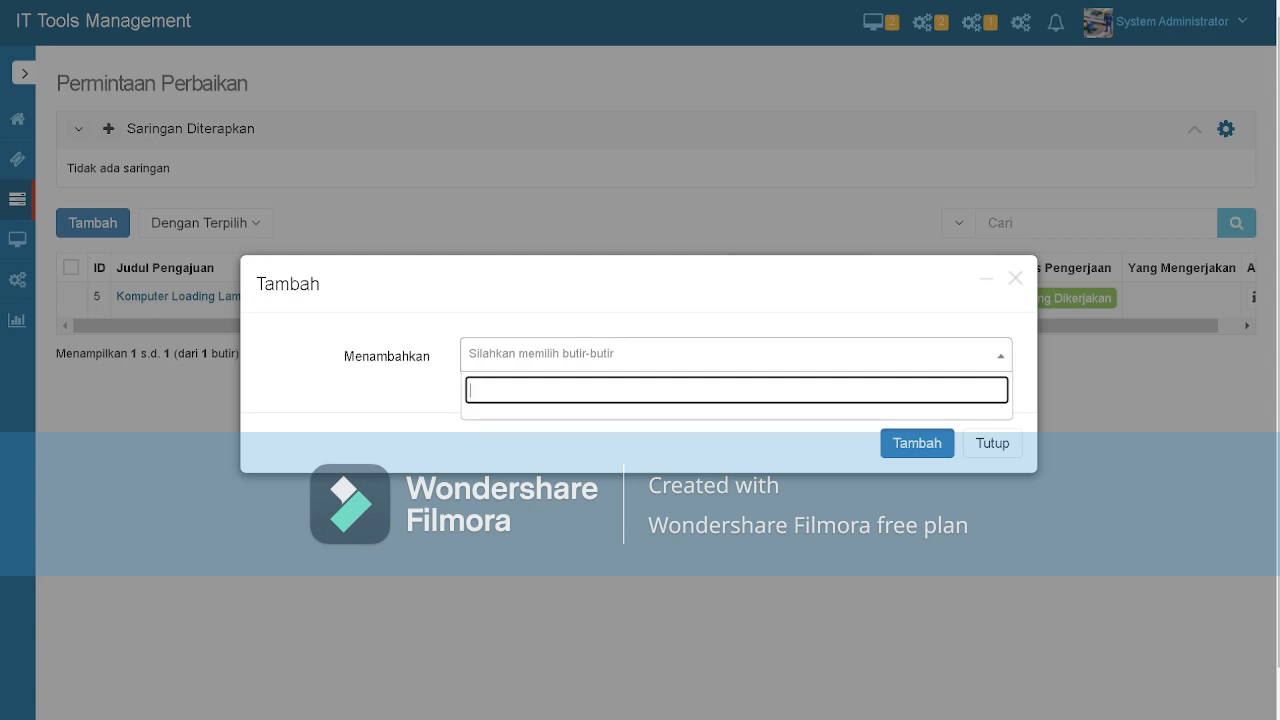
pyautogui.write('k')
pyautogui.press('BackSpace')
pyautogui.click(992, 443)
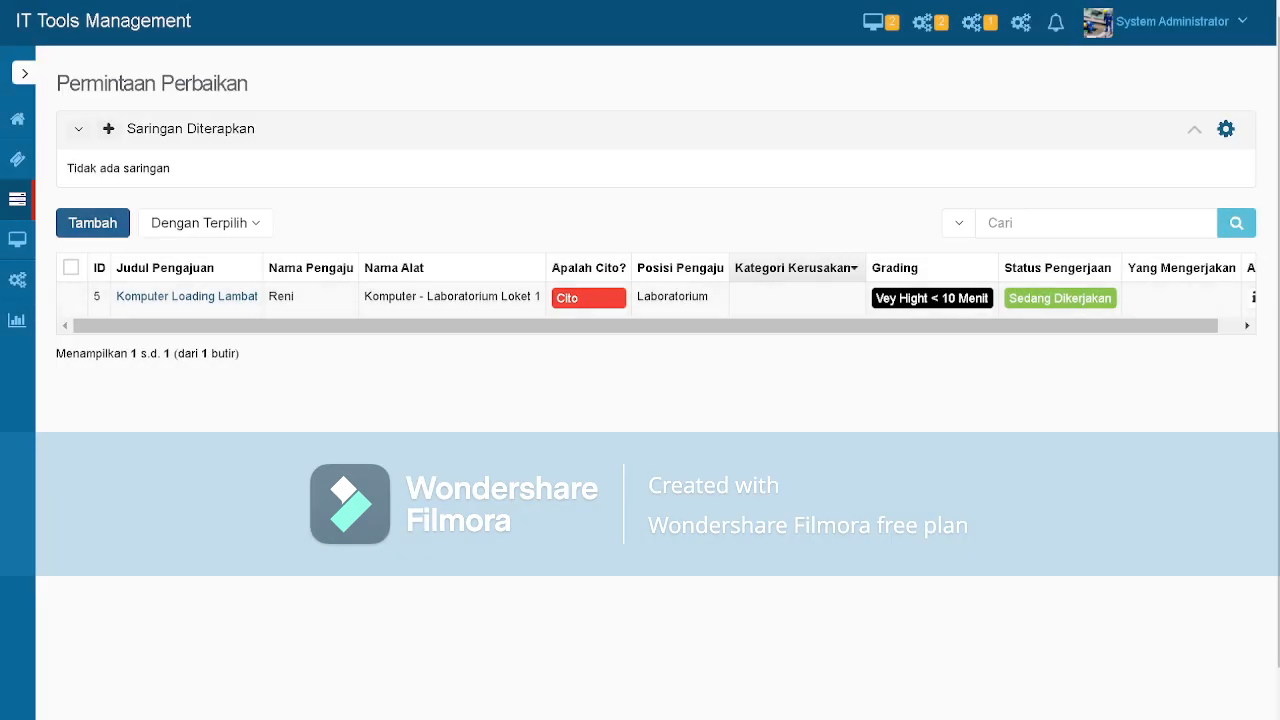
# Step: Start a new repair request for Komputer - Laboratorium Loket 2
pyautogui.click(93, 223)
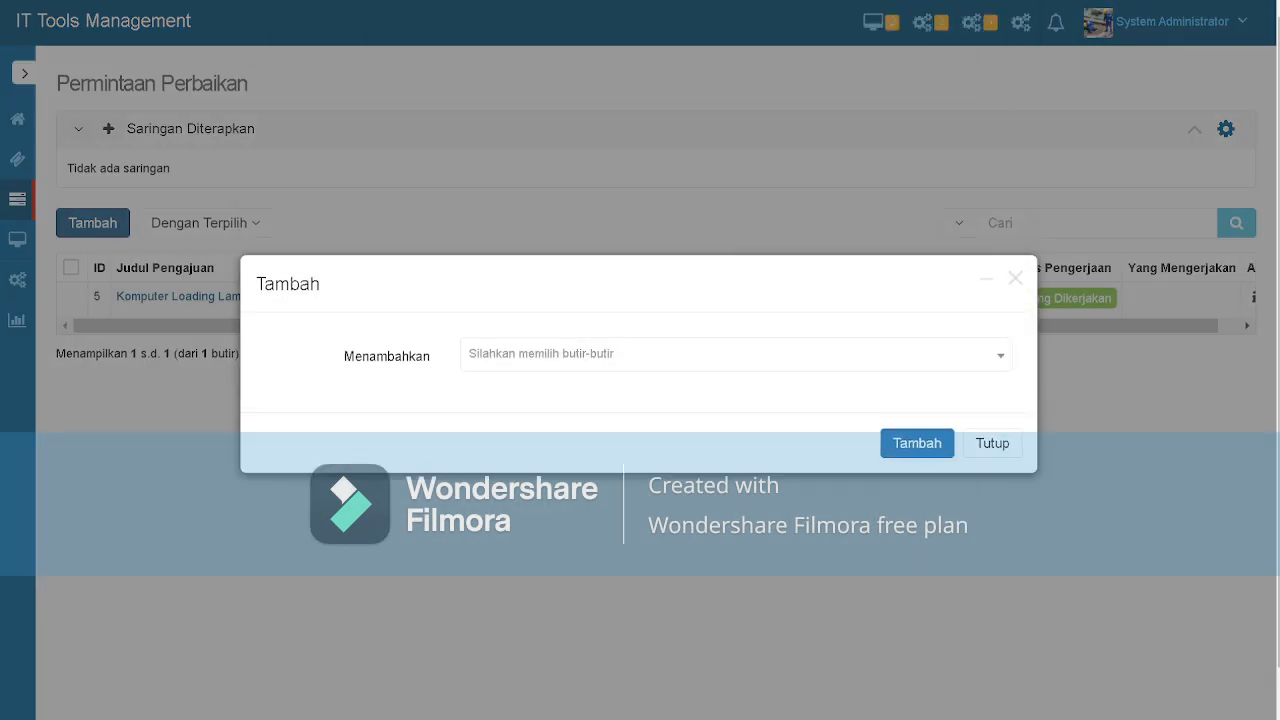
pyautogui.click(736, 354)
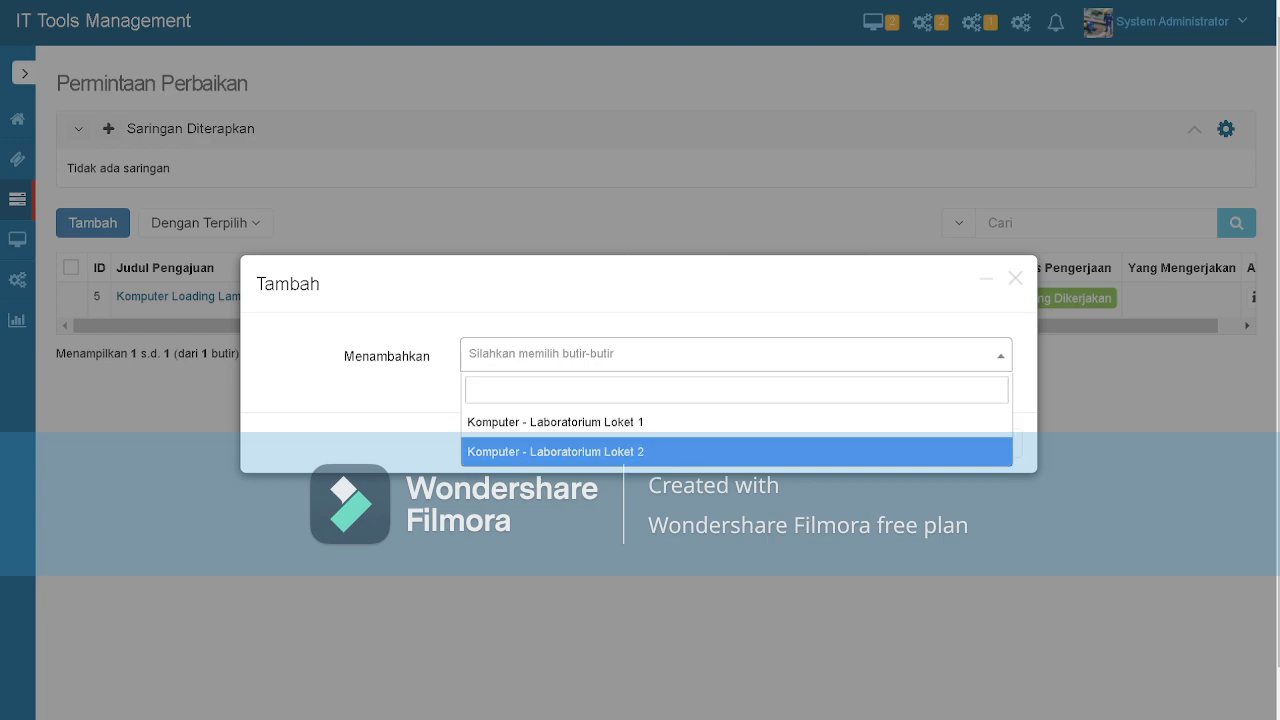
pyautogui.click(736, 451)
pyautogui.click(917, 443)
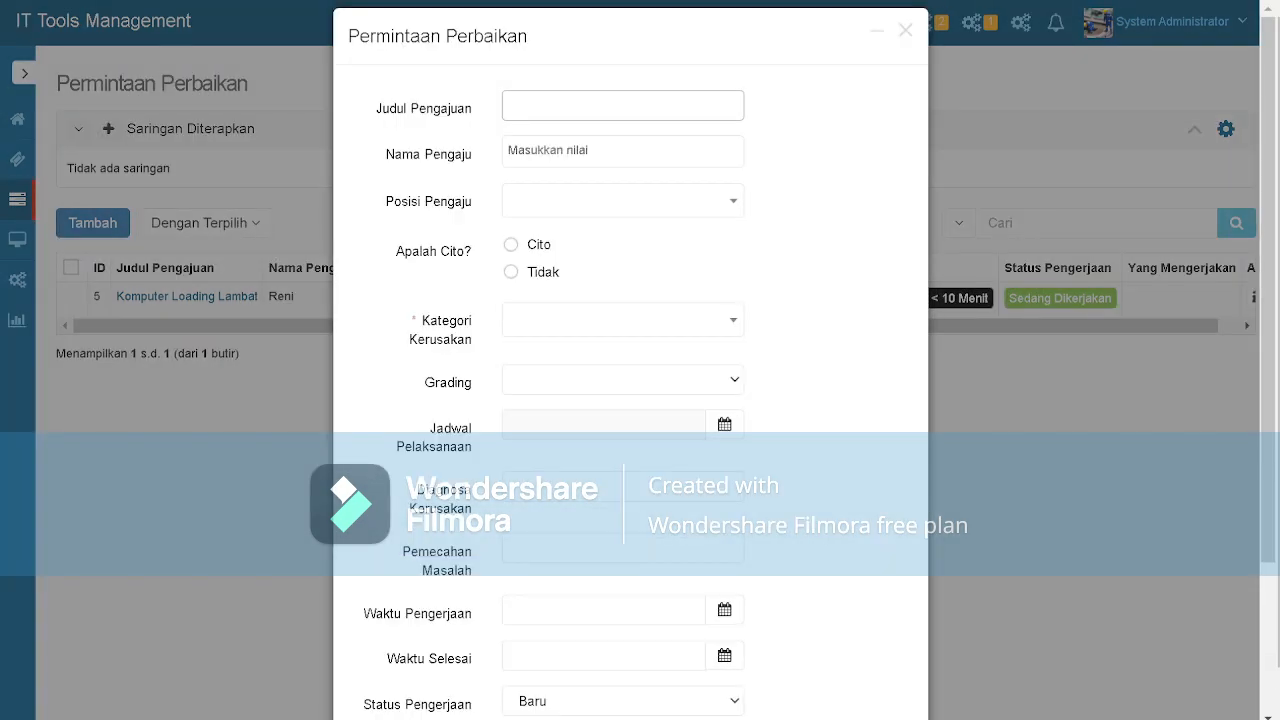
# Step: Enter Layar Berkedip as Judul Pengajuan and fill in the requester's name as a new entry in Nama Pengaju
pyautogui.write('Layar Berkedip')
pyautogui.click(622, 150)
pyautogui.press('Down')
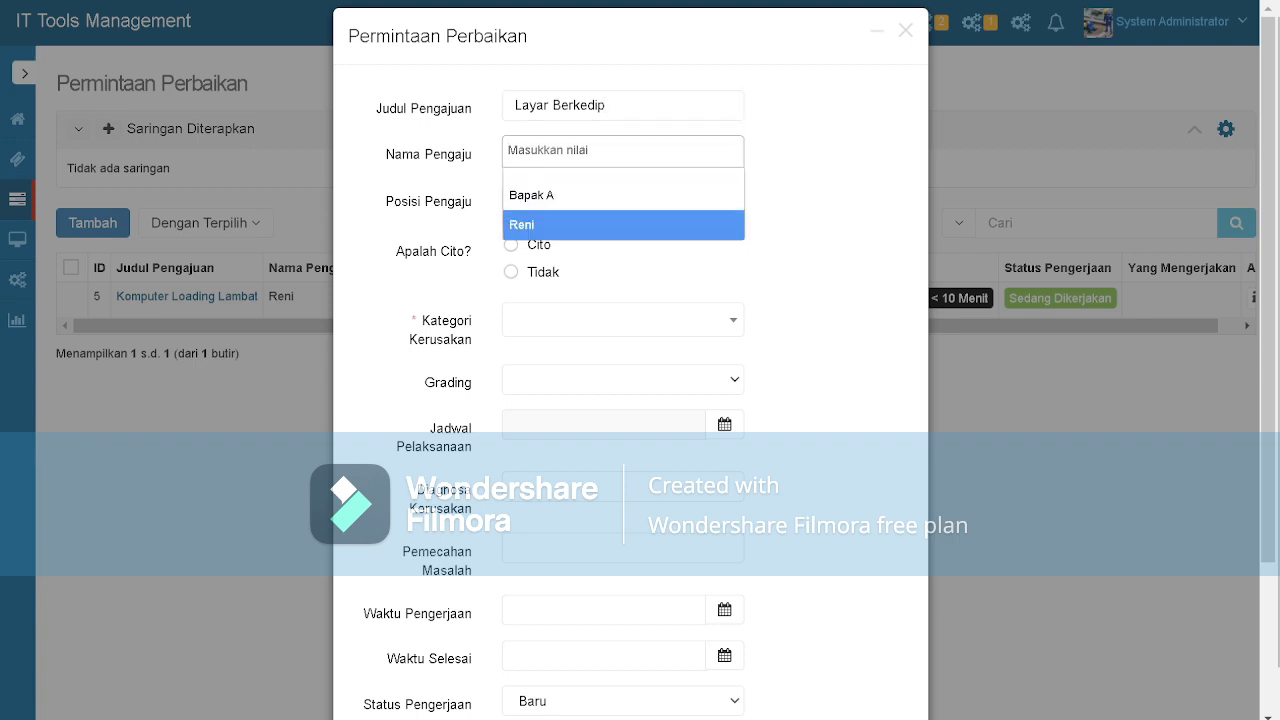
pyautogui.press('Return')
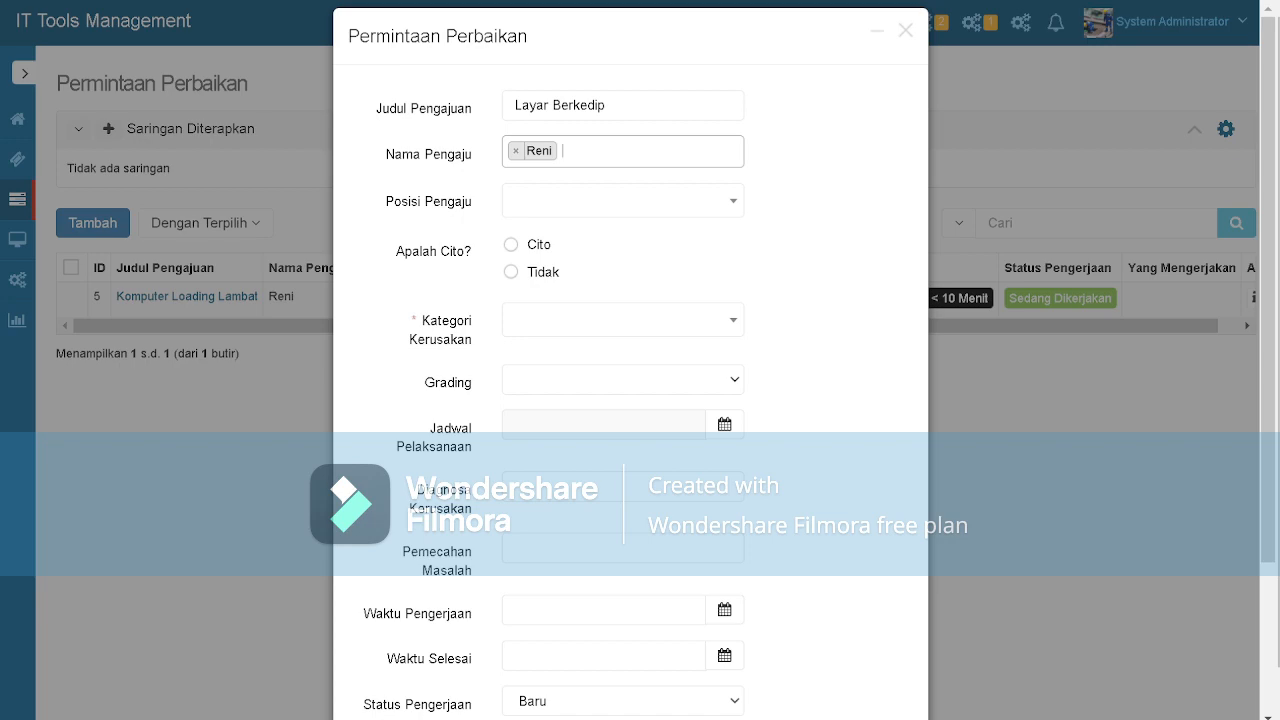
pyautogui.moveTo(620, 36); pyautogui.dragTo(595, 61)
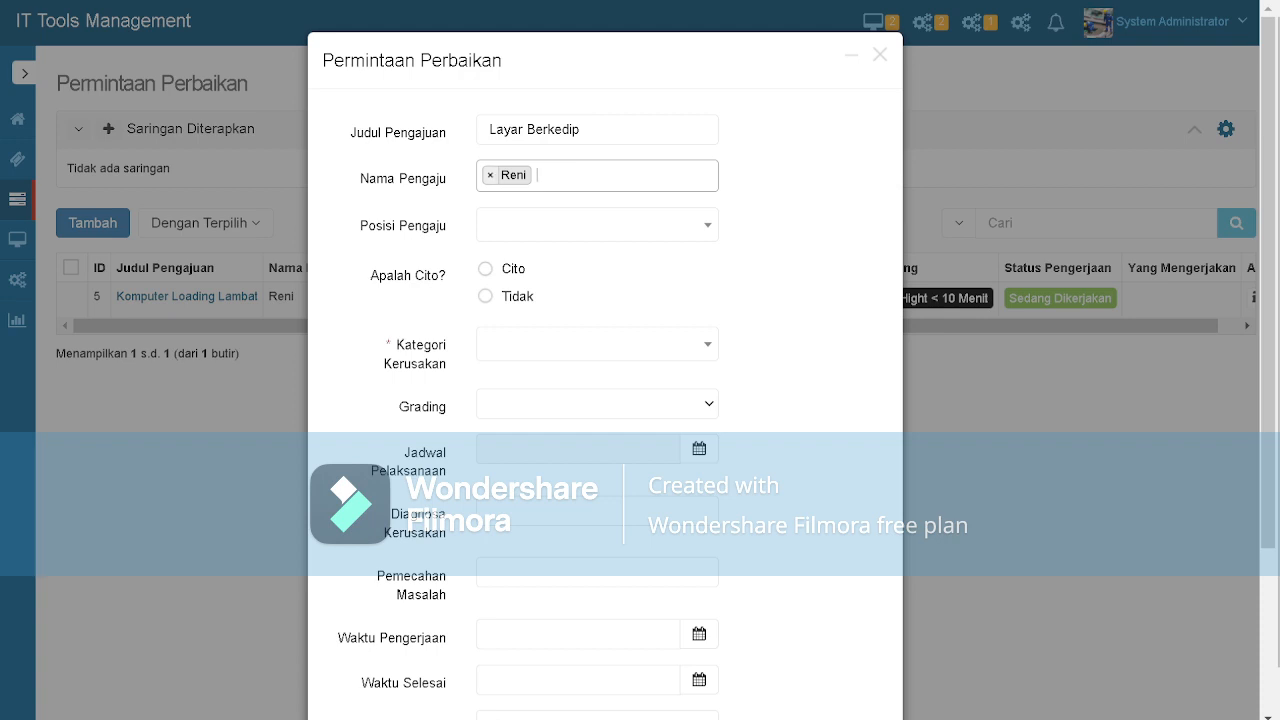
pyautogui.click(490, 175)
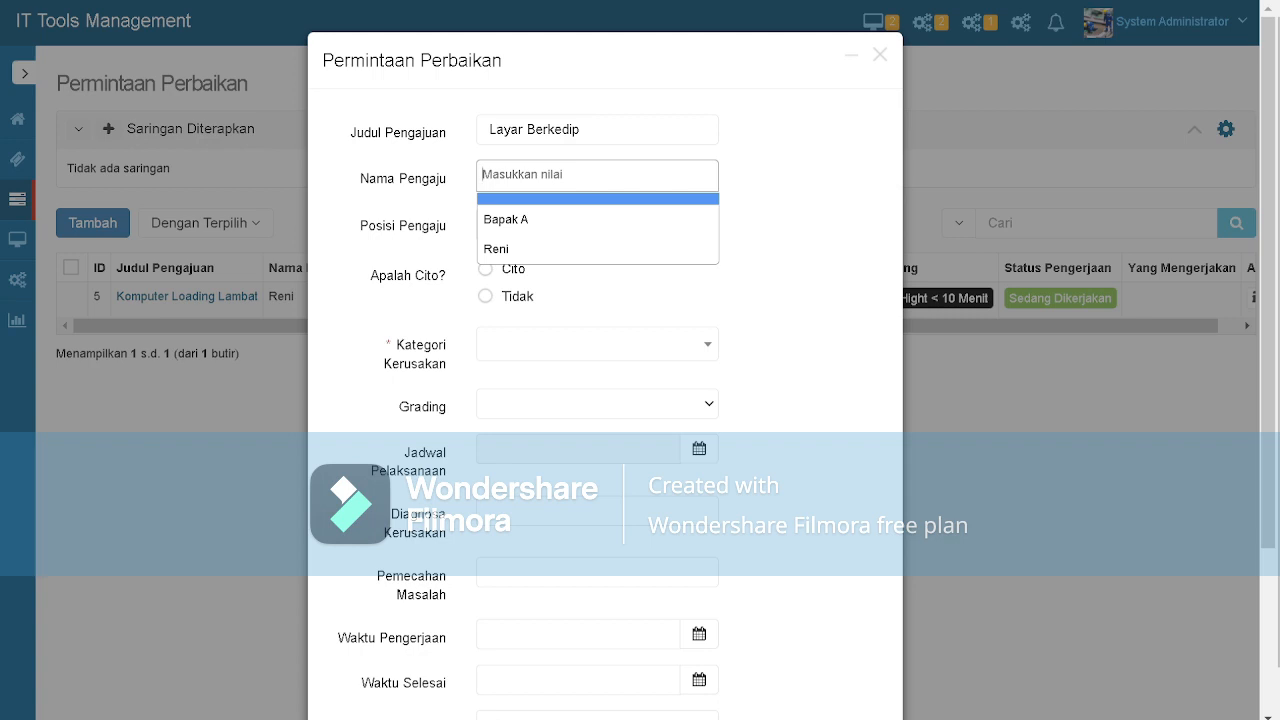
pyautogui.write('Dina')
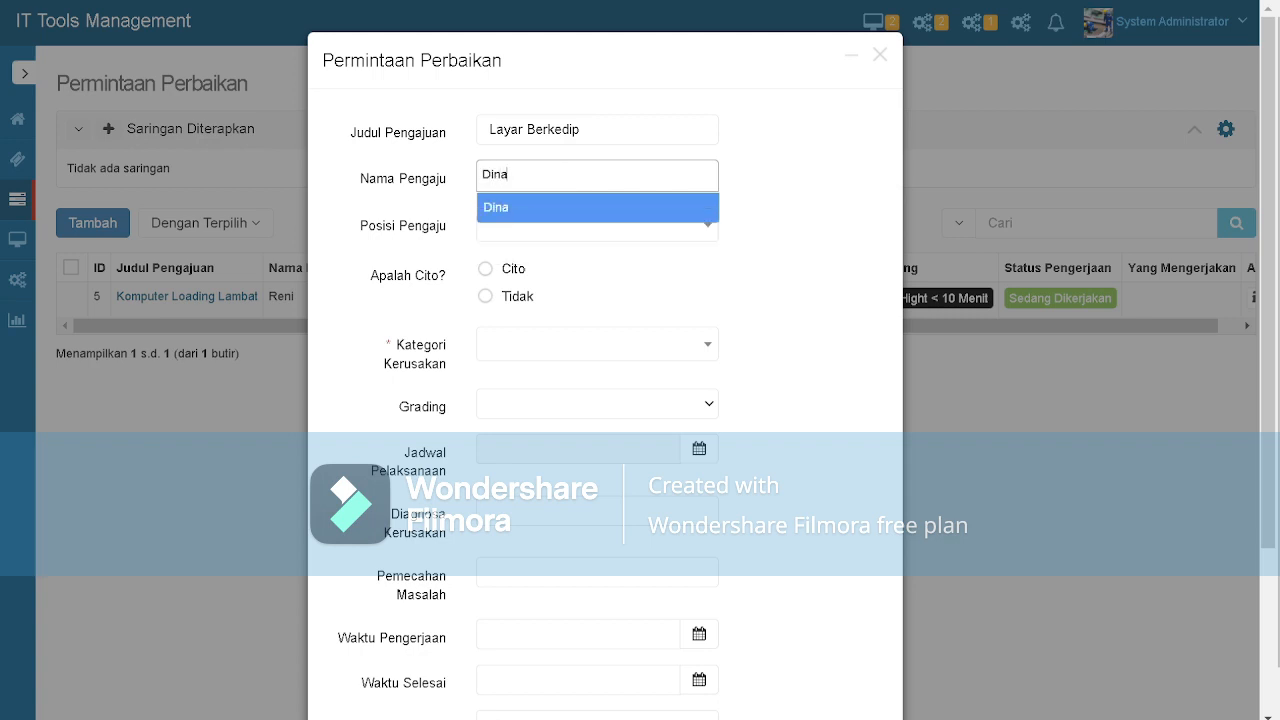
pyautogui.press('Return')
# Step: Set Posisi Pengaju to Laboratorium and mark the request as Cito
pyautogui.press('Tab')
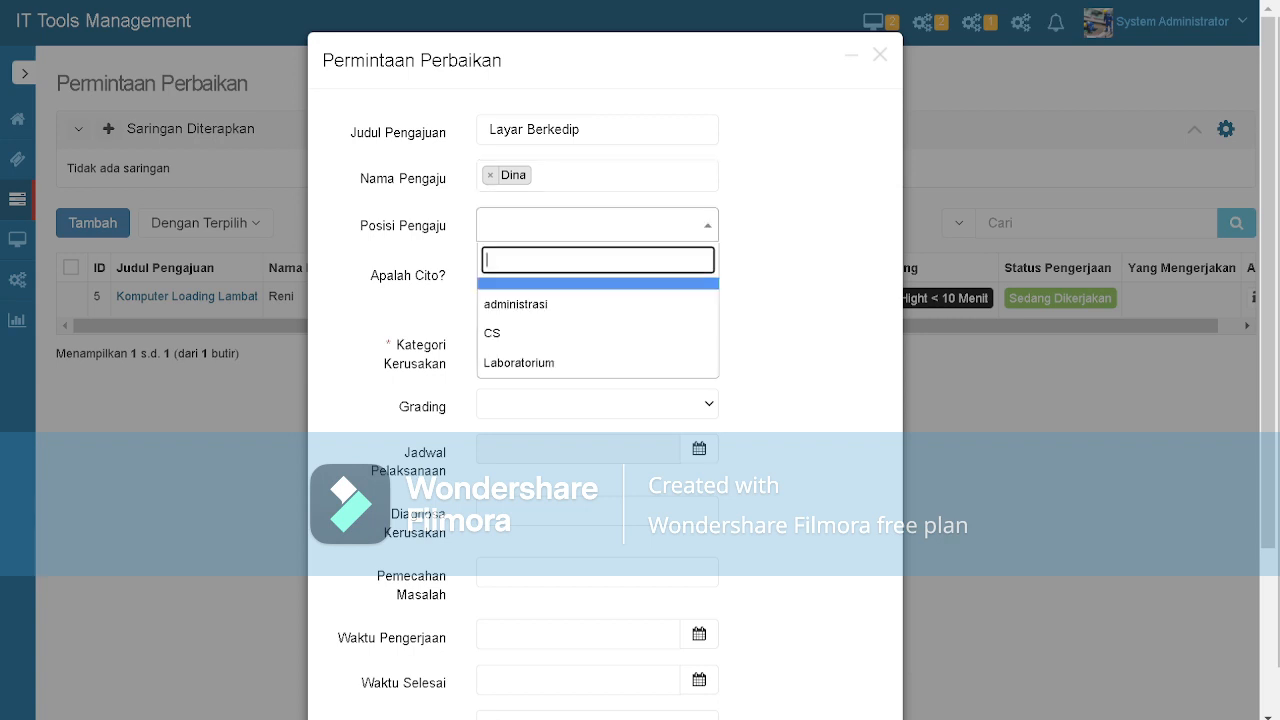
pyautogui.press('Down')
pyautogui.press('Down')
pyautogui.press('Down')
pyautogui.press('Return')
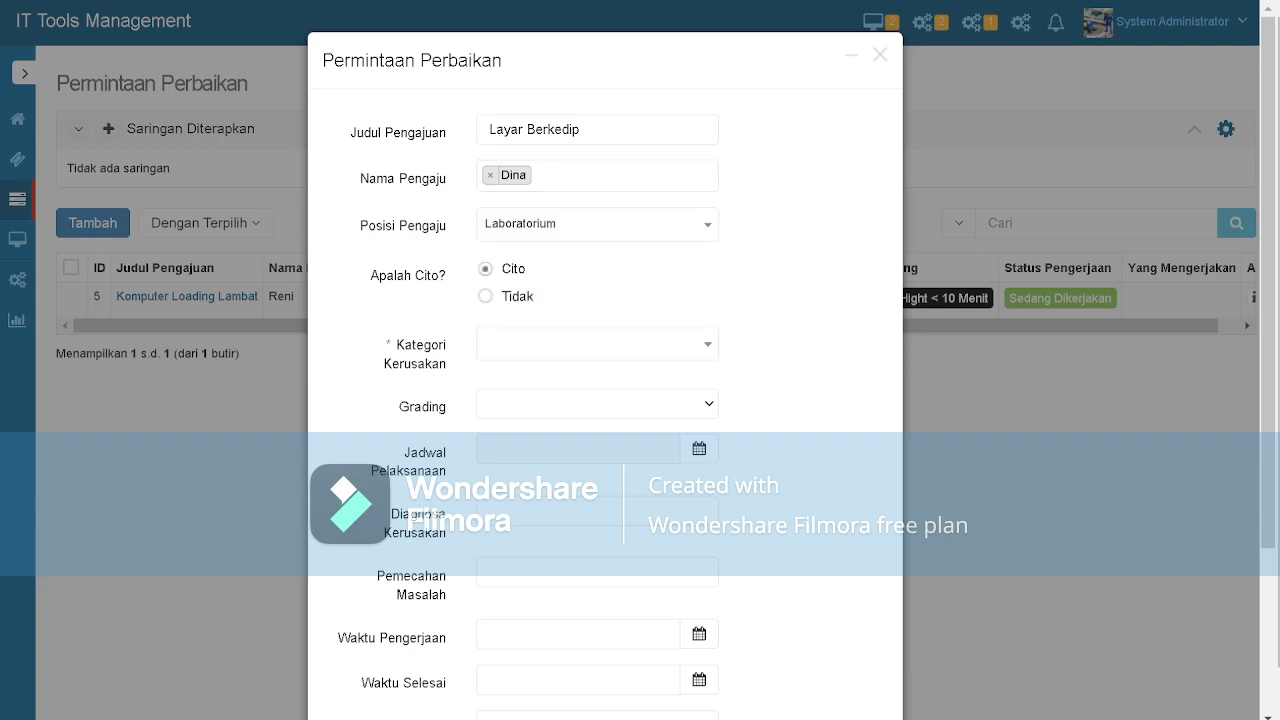
# Step: Enter Hard as a new value in Kategori Kerusakan
pyautogui.press('Tab')
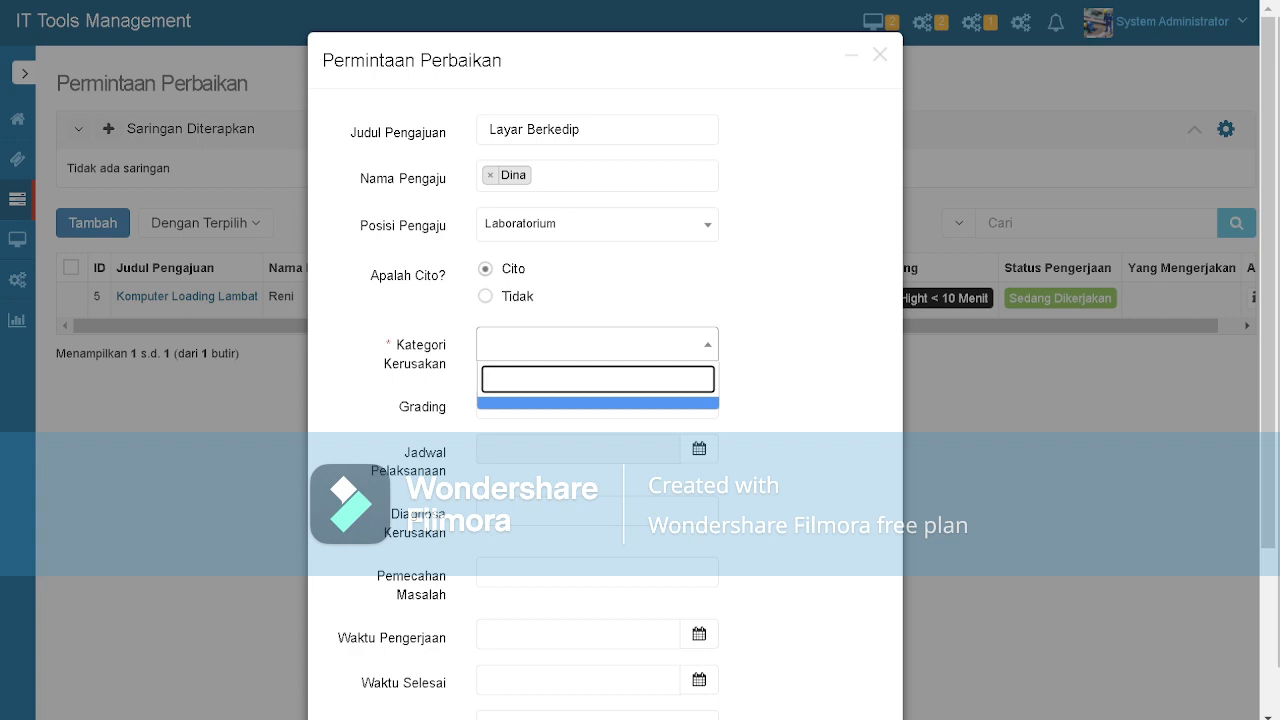
pyautogui.write('Hardw')
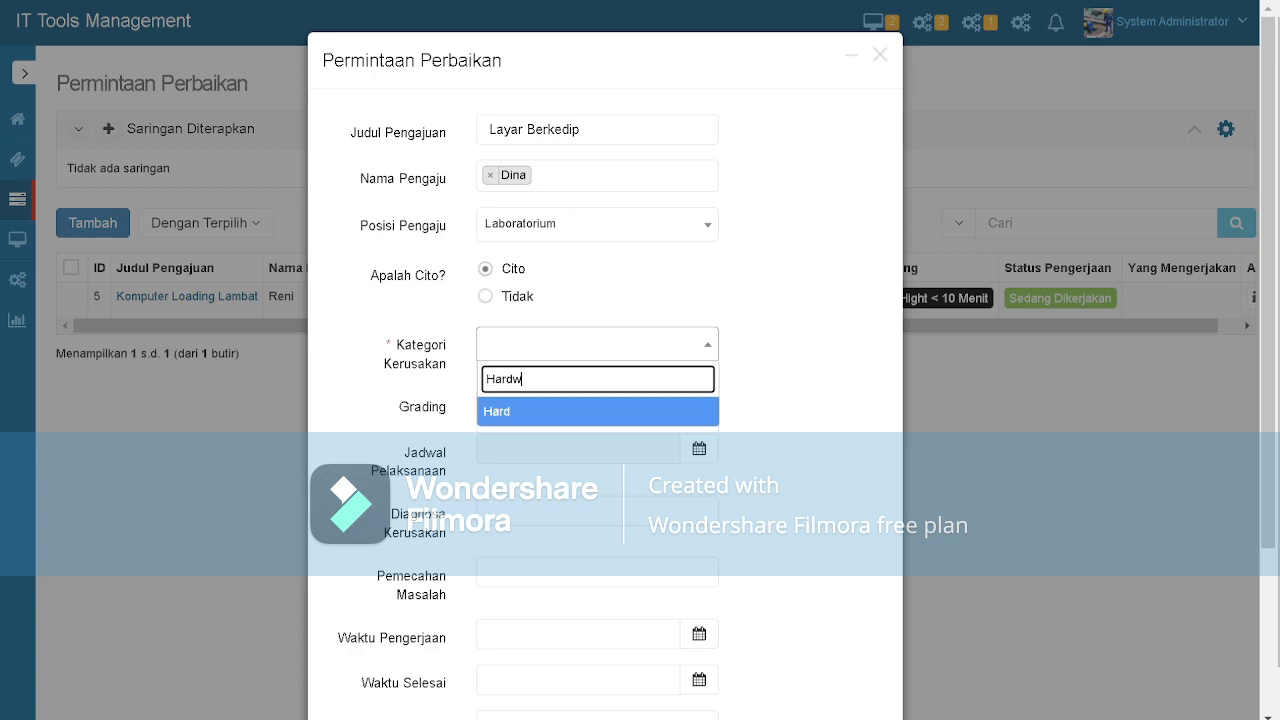
pyautogui.write('aew')
pyautogui.press('BackSpace')
pyautogui.press('BackSpace')
pyautogui.press('BackSpace')
pyautogui.press('BackSpace')
pyautogui.press('Return')
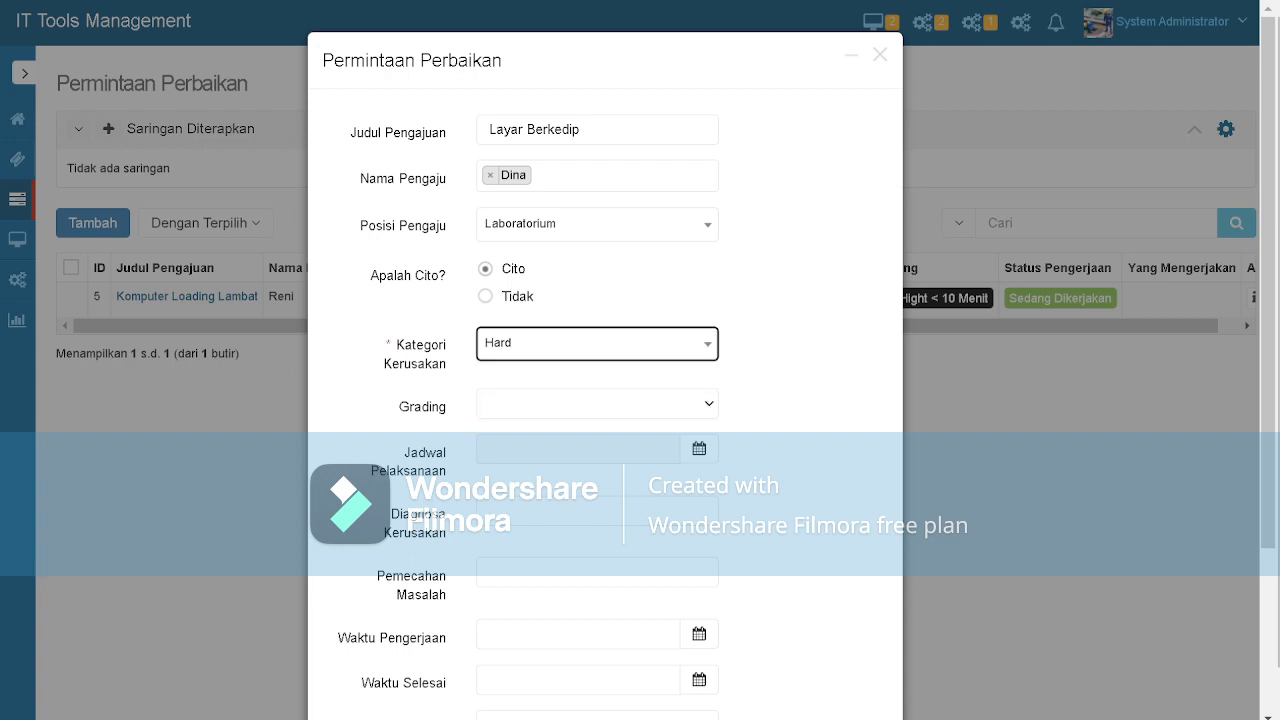
pyautogui.press('Return')
pyautogui.press('Return')
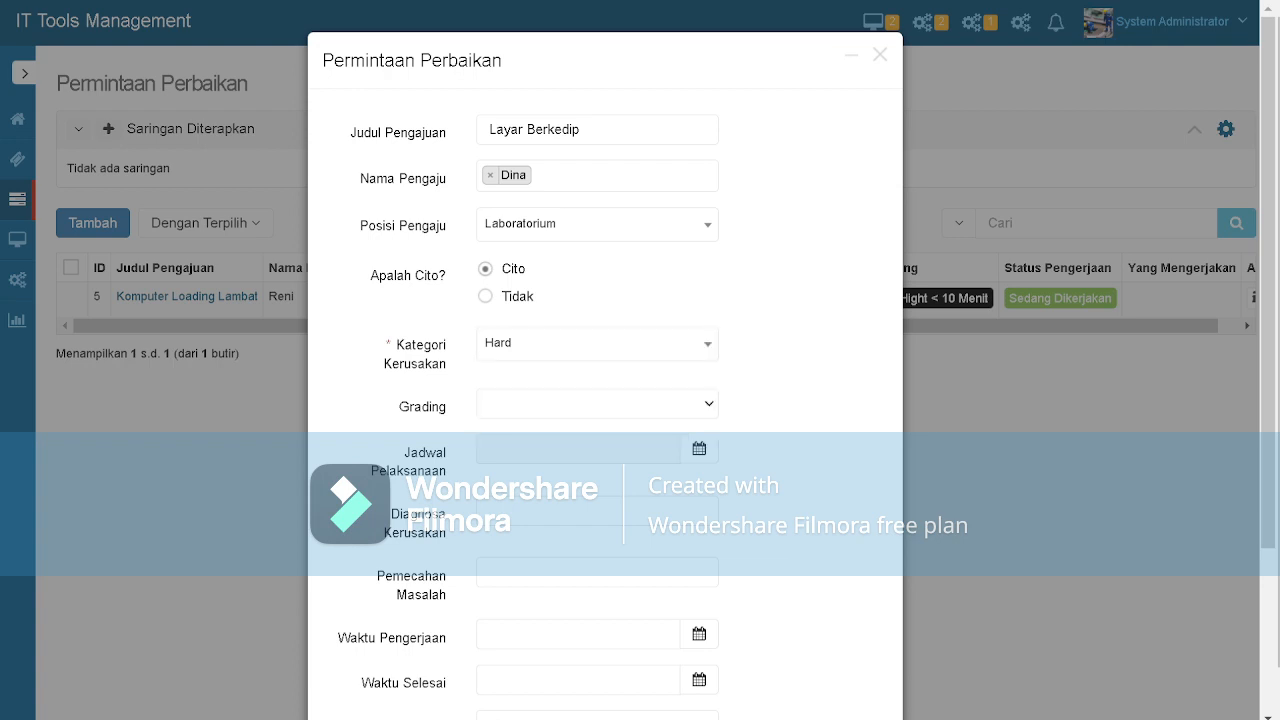
# Step: Change Kategori Kerusakan to the new value Hardware
pyautogui.press('Return')
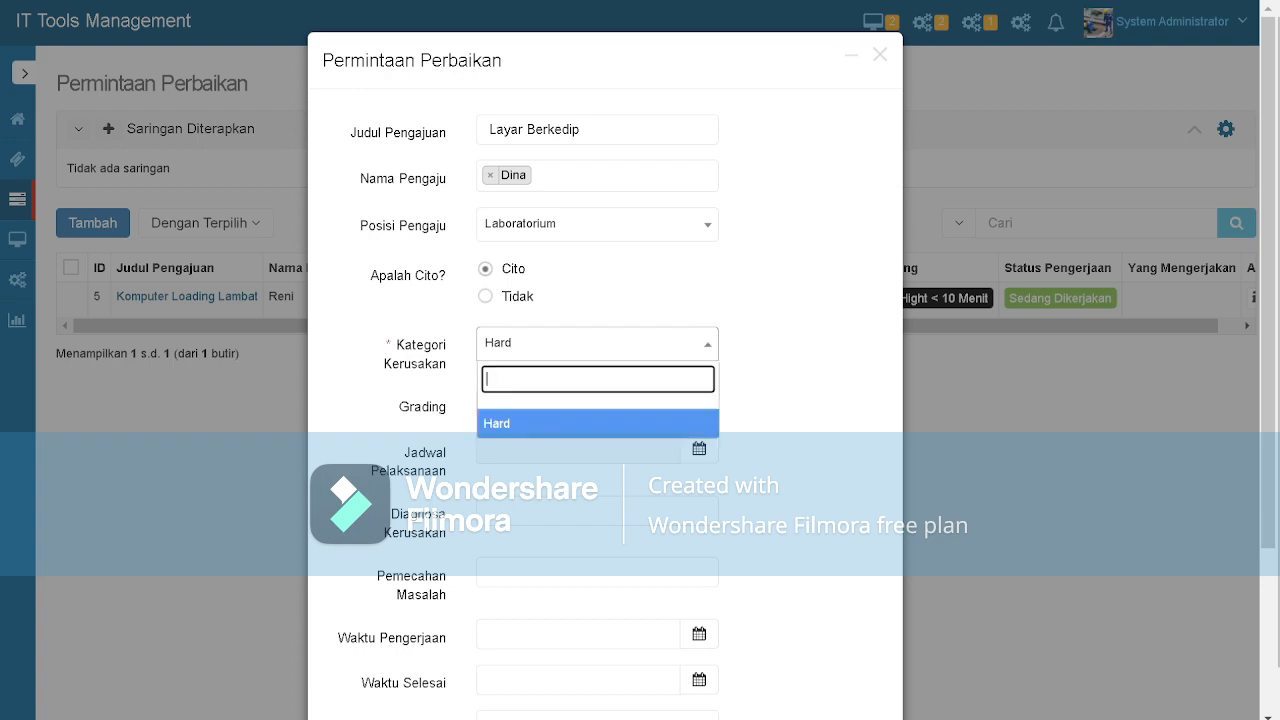
pyautogui.write('Hardw')
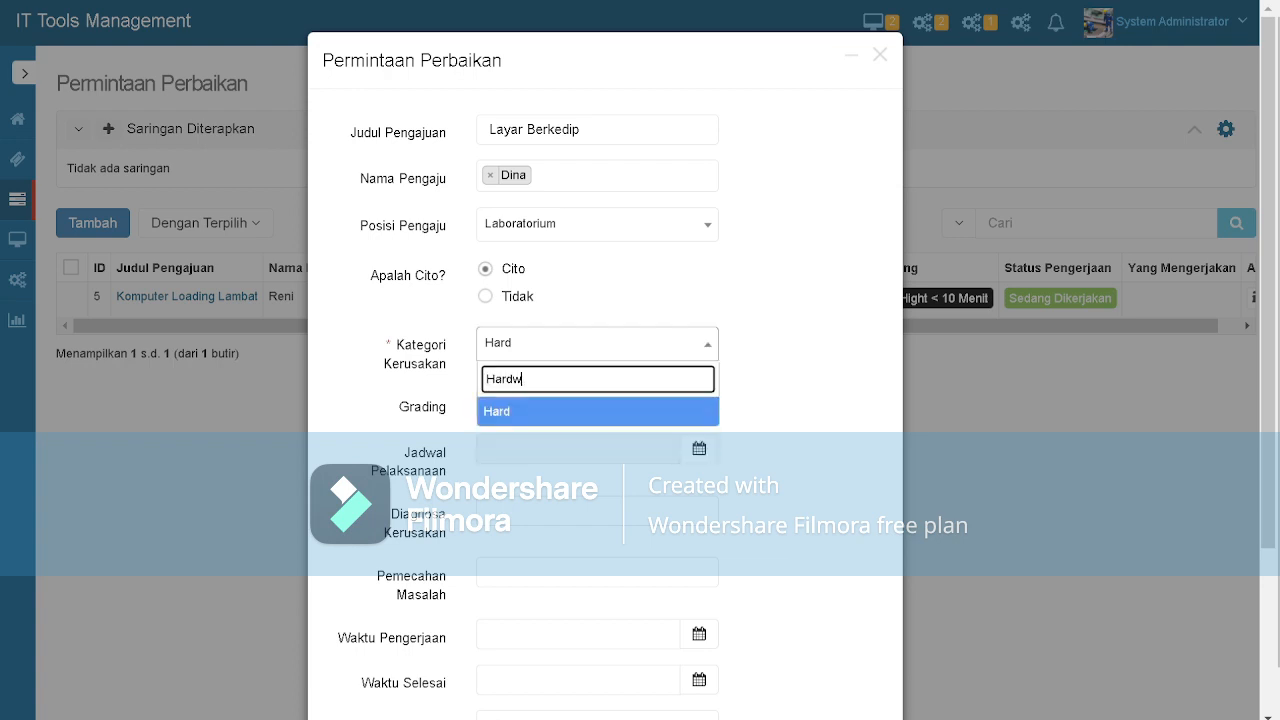
pyautogui.write('are')
pyautogui.press('Return')
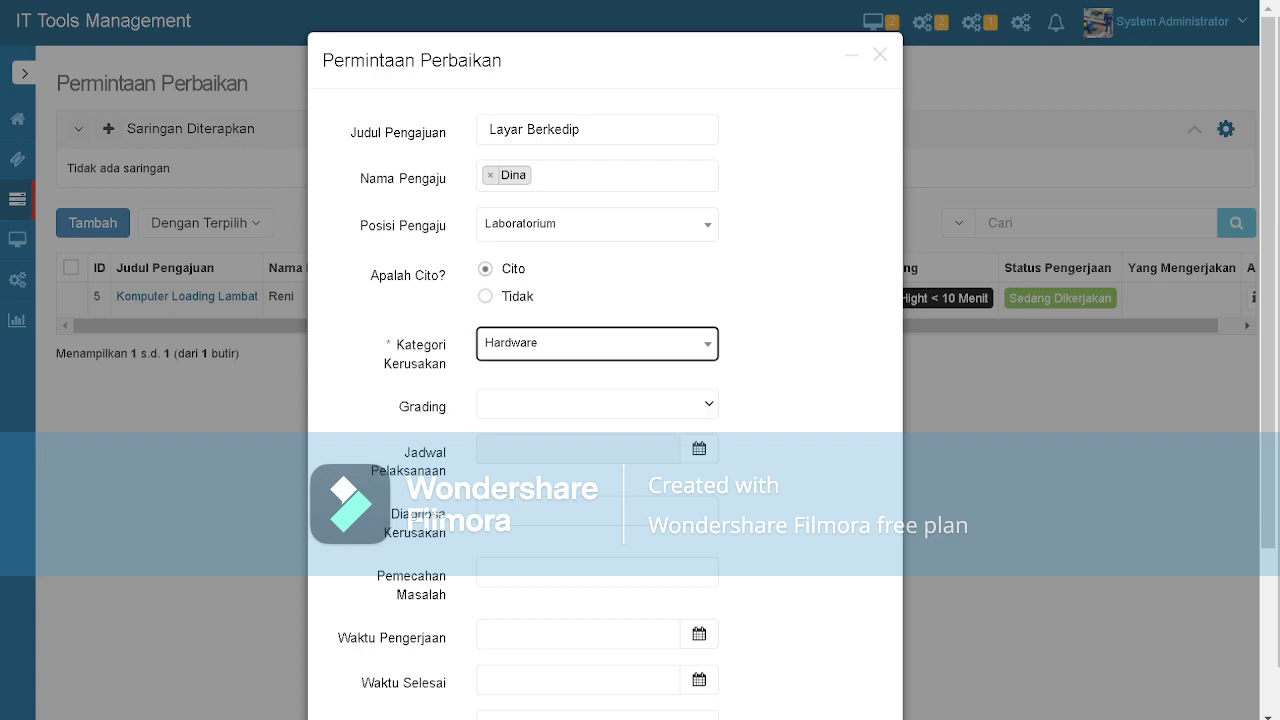
pyautogui.press('Tab')
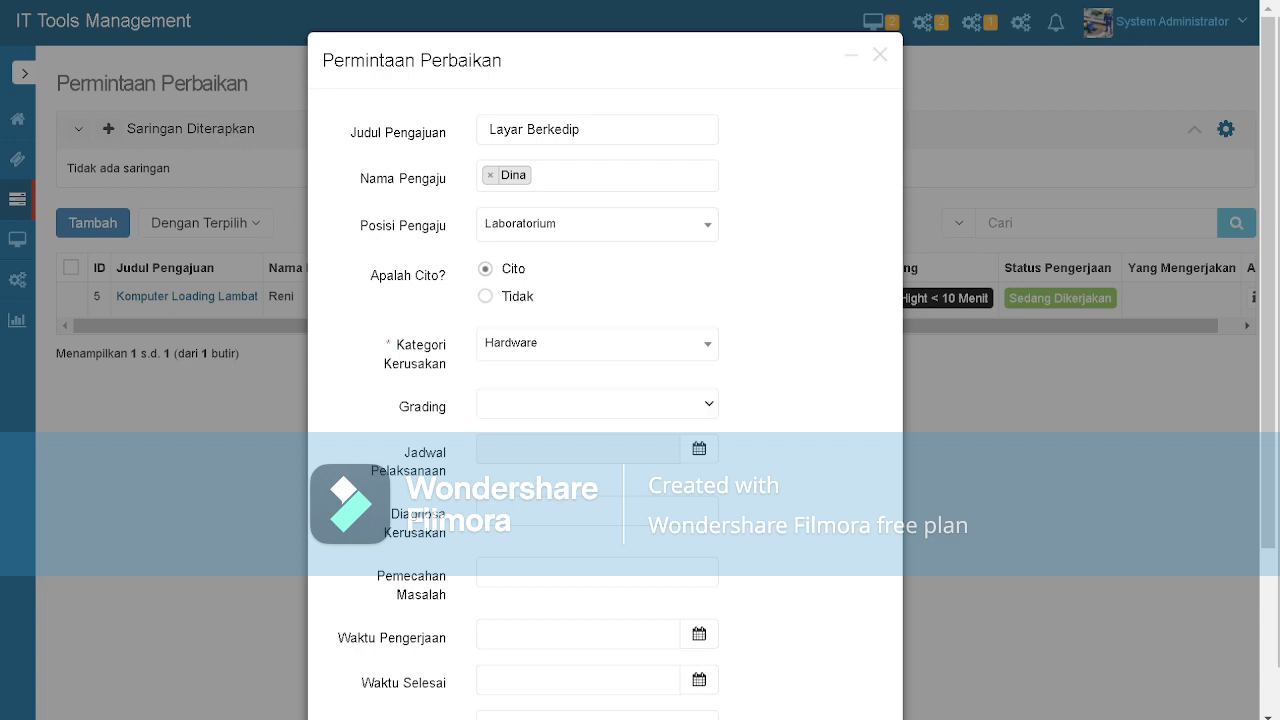
pyautogui.press('Tab')
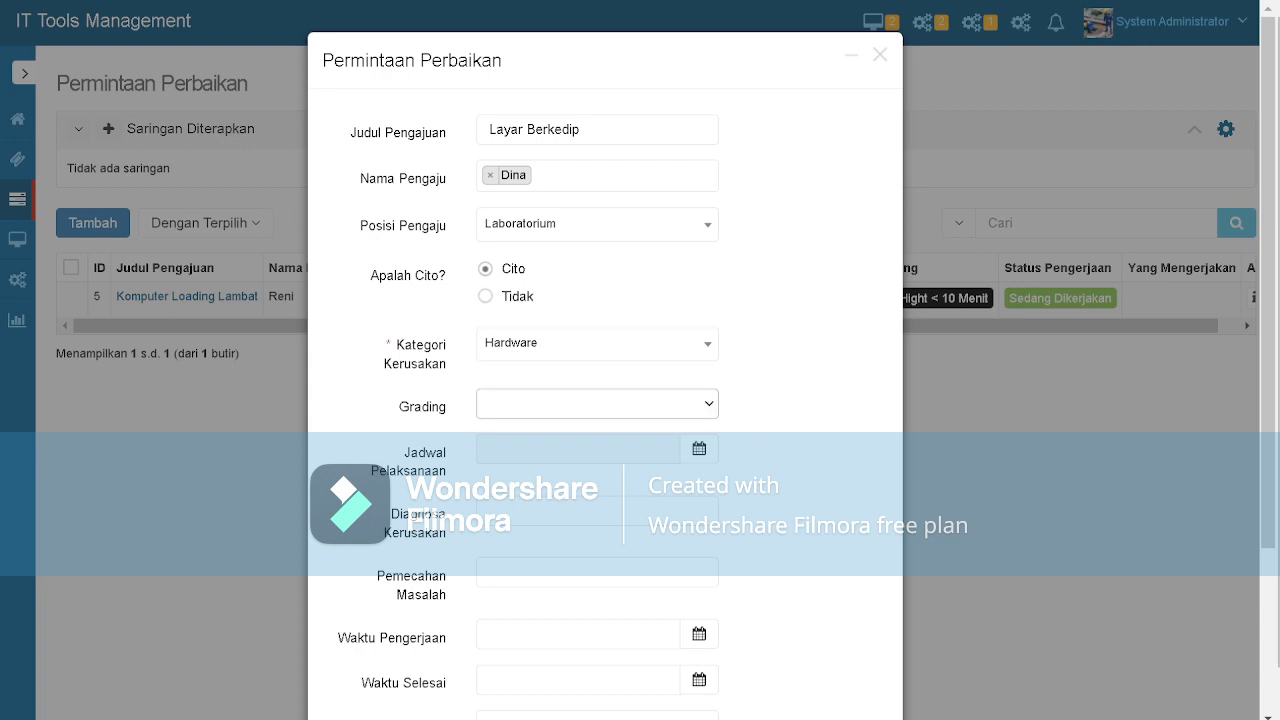
pyautogui.press('Down')
pyautogui.scroll(-2, 605, 400)
pyautogui.press('Tab')
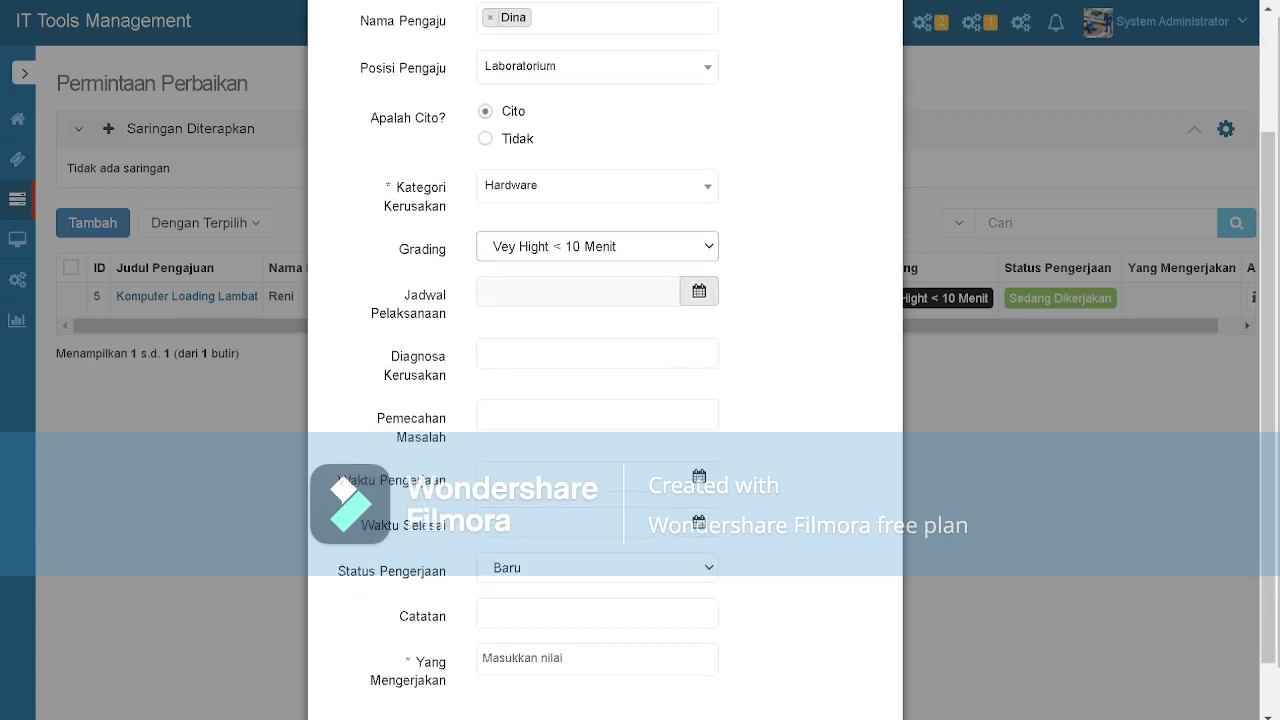
pyautogui.press('Return')
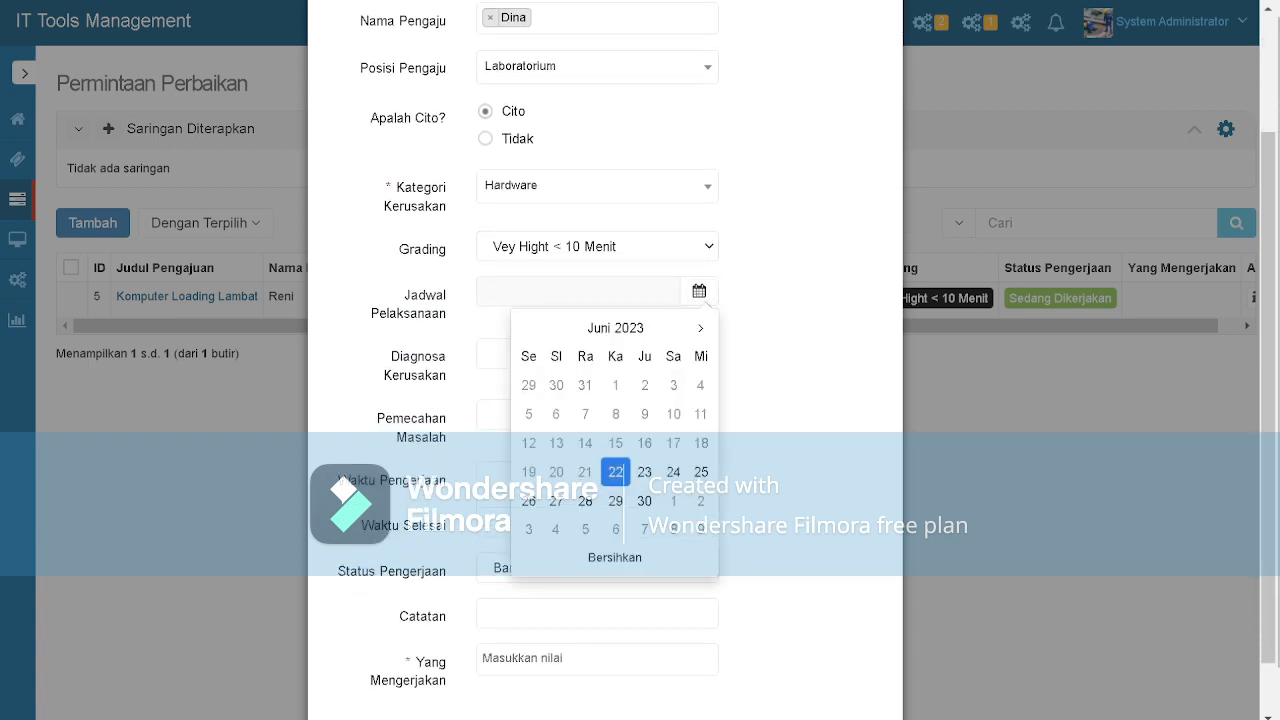
pyautogui.press('Return')
pyautogui.press('Return')
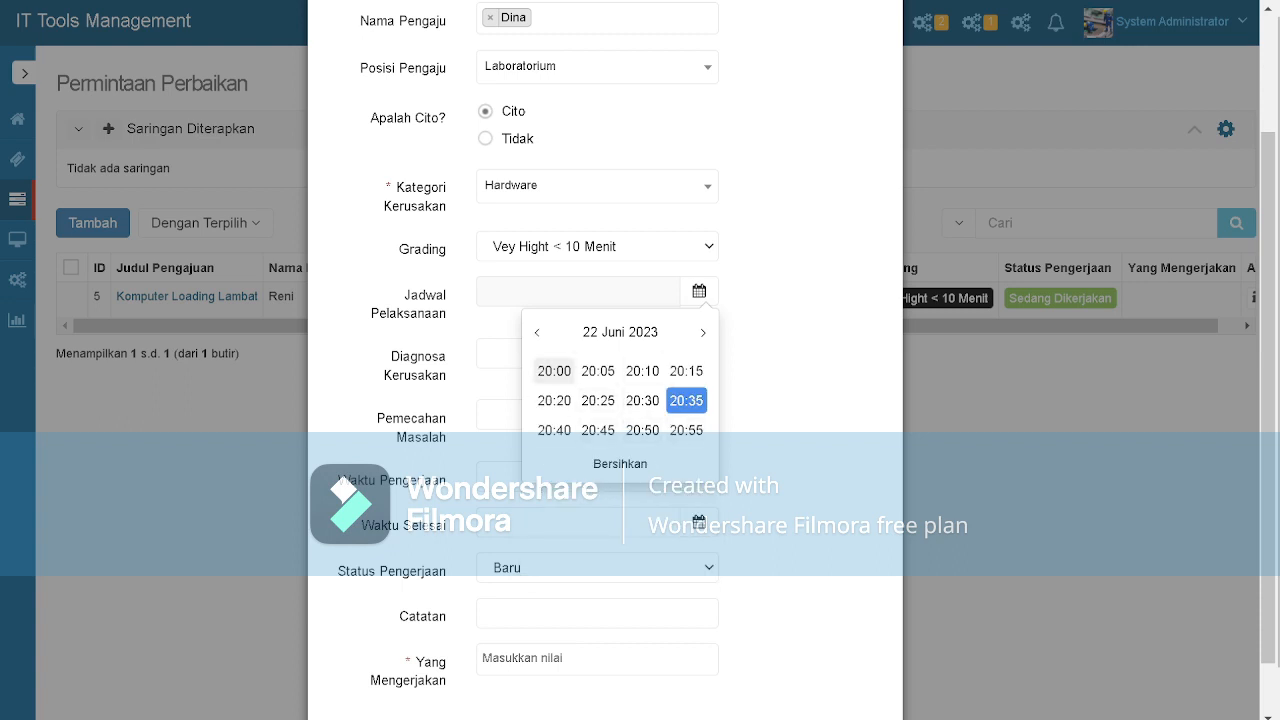
pyautogui.click(686, 400)
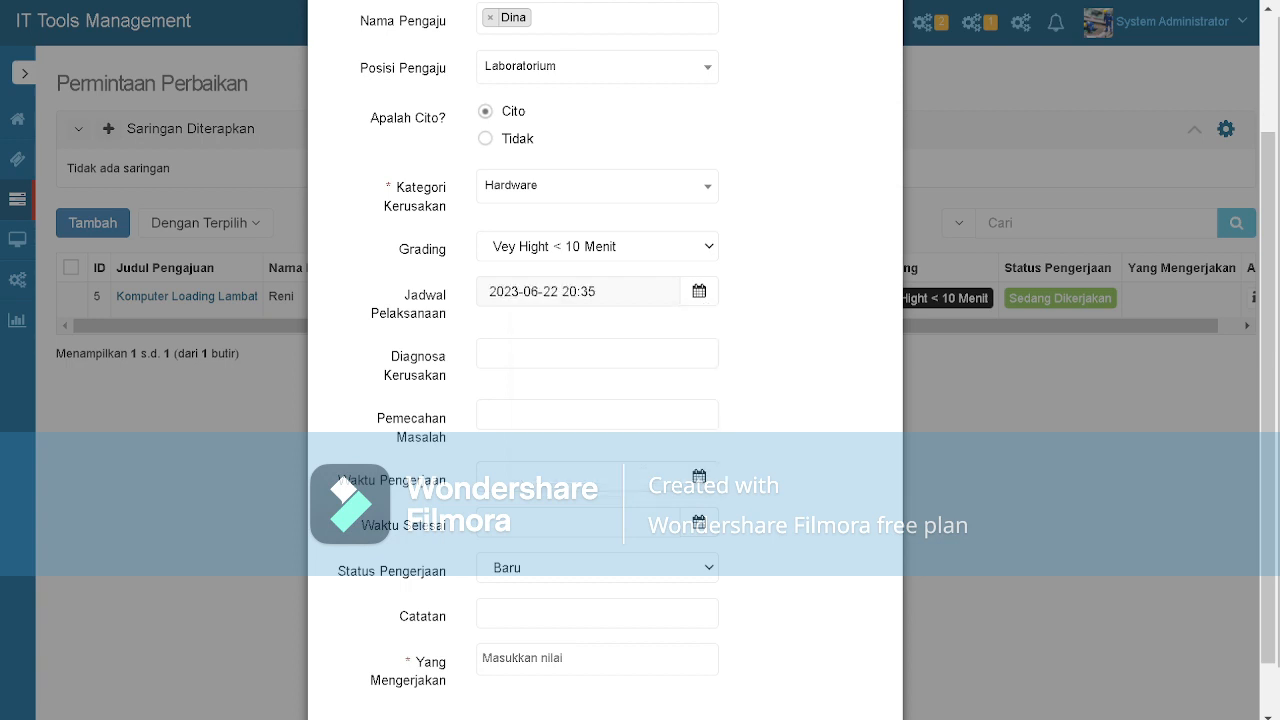
# Step: Set Status Pengerjaan to Sedang Dikerjakan and assign the technician in Yang Mengerjakan
pyautogui.scroll(-1, 605, 400)
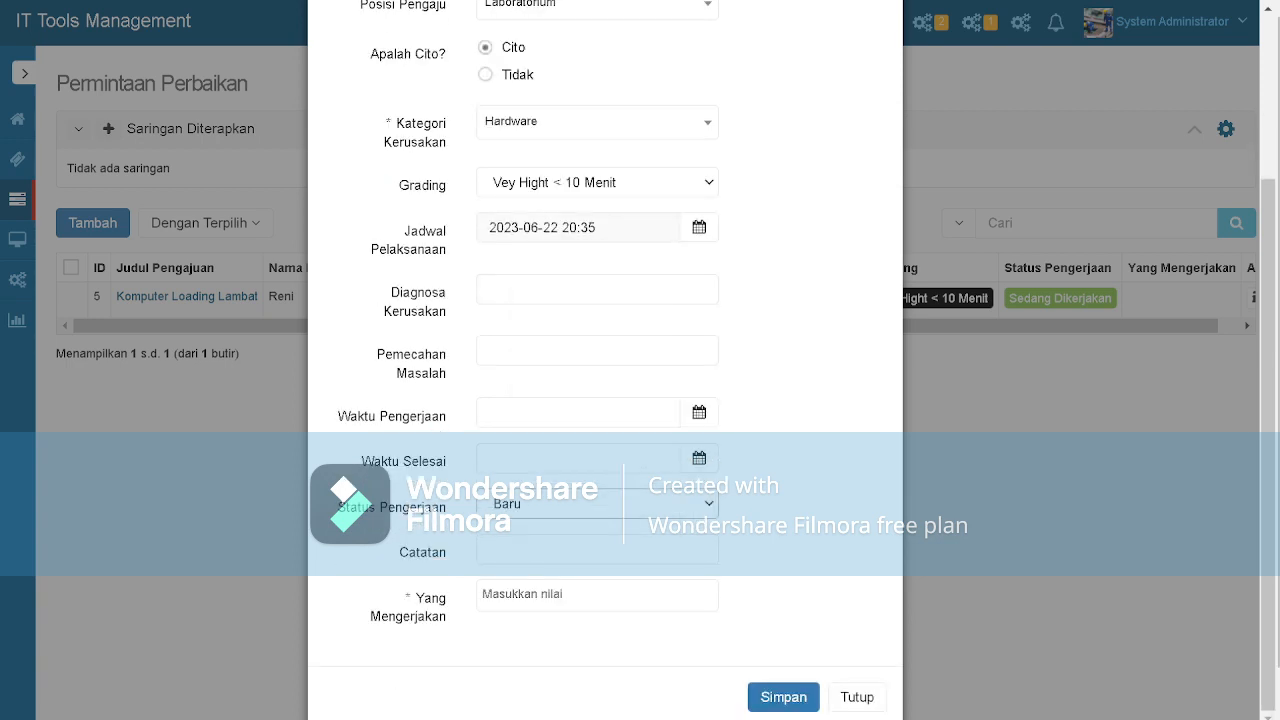
pyautogui.press('Down')
pyautogui.press('Tab')
pyautogui.press('Down')
pyautogui.press('Down')
pyautogui.press('Return')
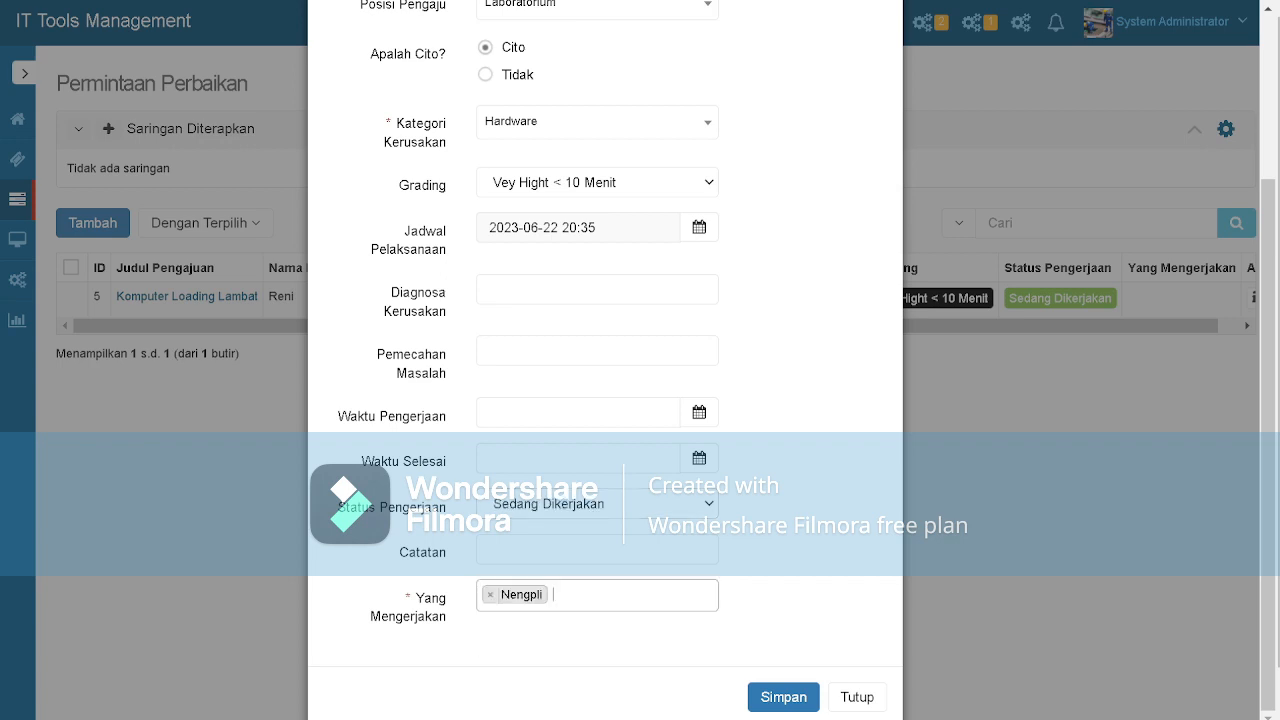
# Step: Save the Layar Berkedip repair request and check its list entry through to the Aksi column
pyautogui.press('Tab')
pyautogui.press('Return')
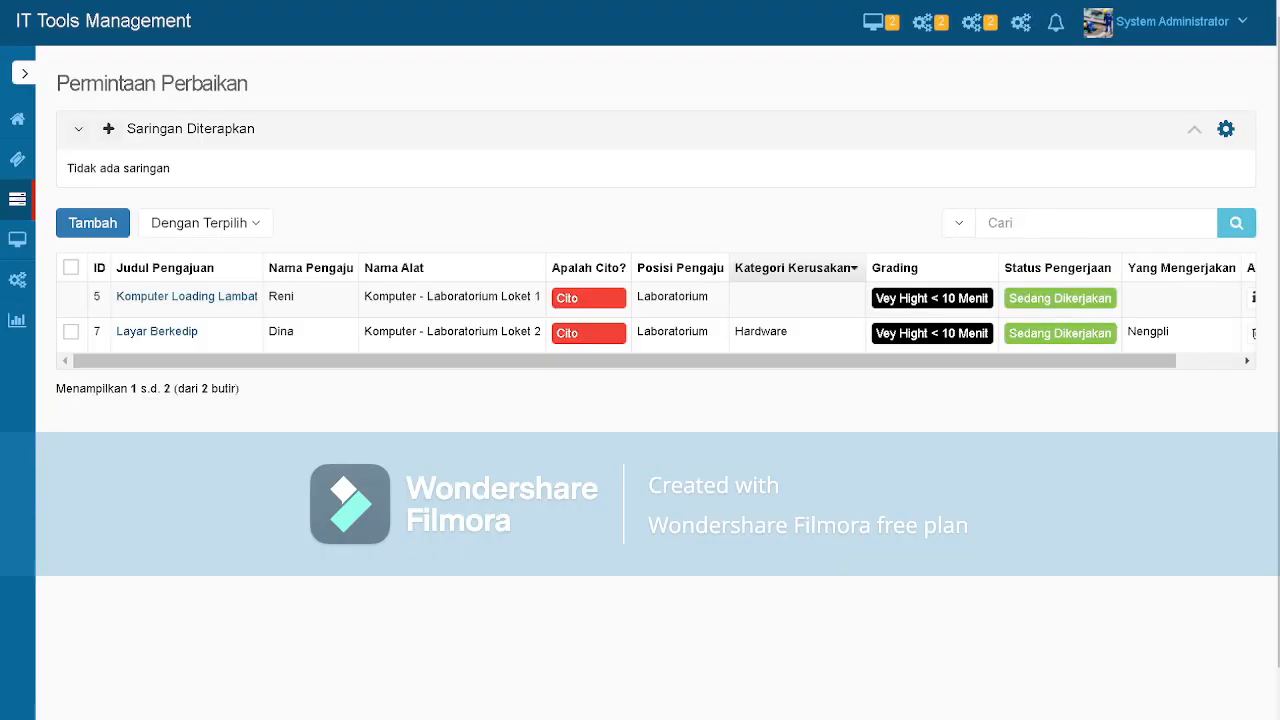
pyautogui.hscroll(2, 656, 311)
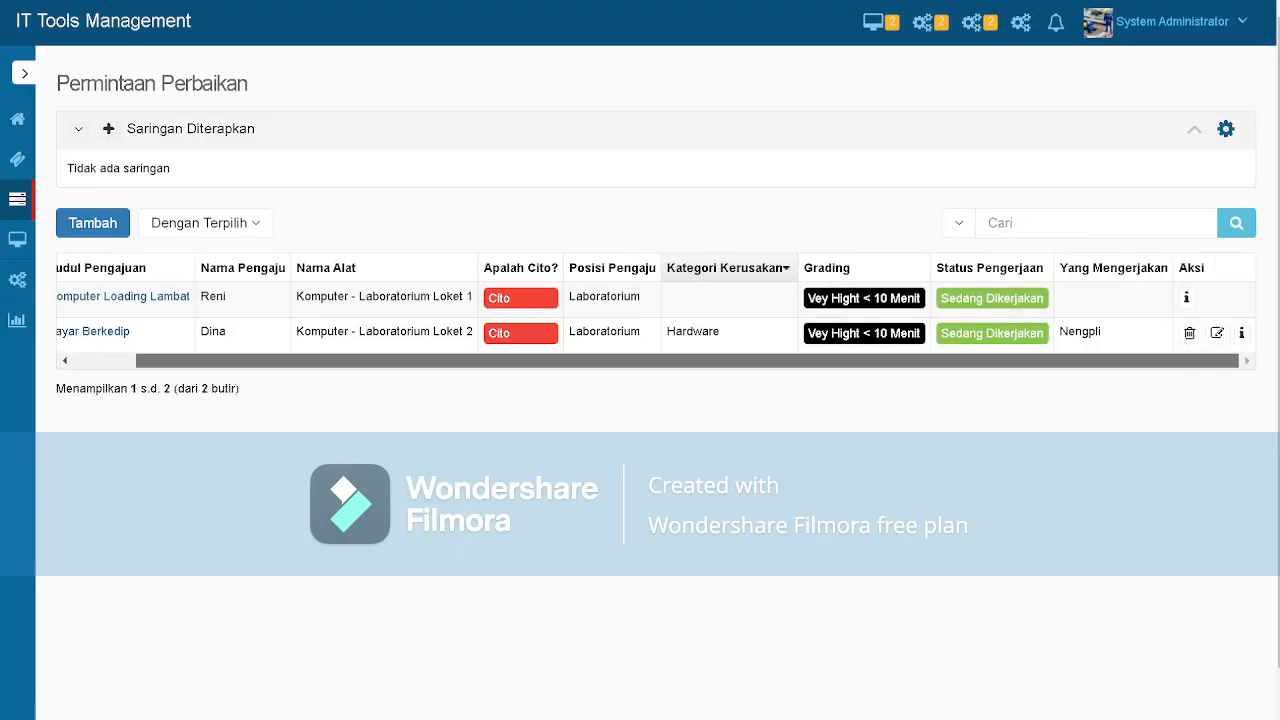
# Step: In the Layar Berkedip repair request, set Diagnosa Kerusakan to "Koneksi Kabel VGA Kendor" and Pemecahan Masalah to "Mengencangkan Port VGA"
pyautogui.click(1217, 333)
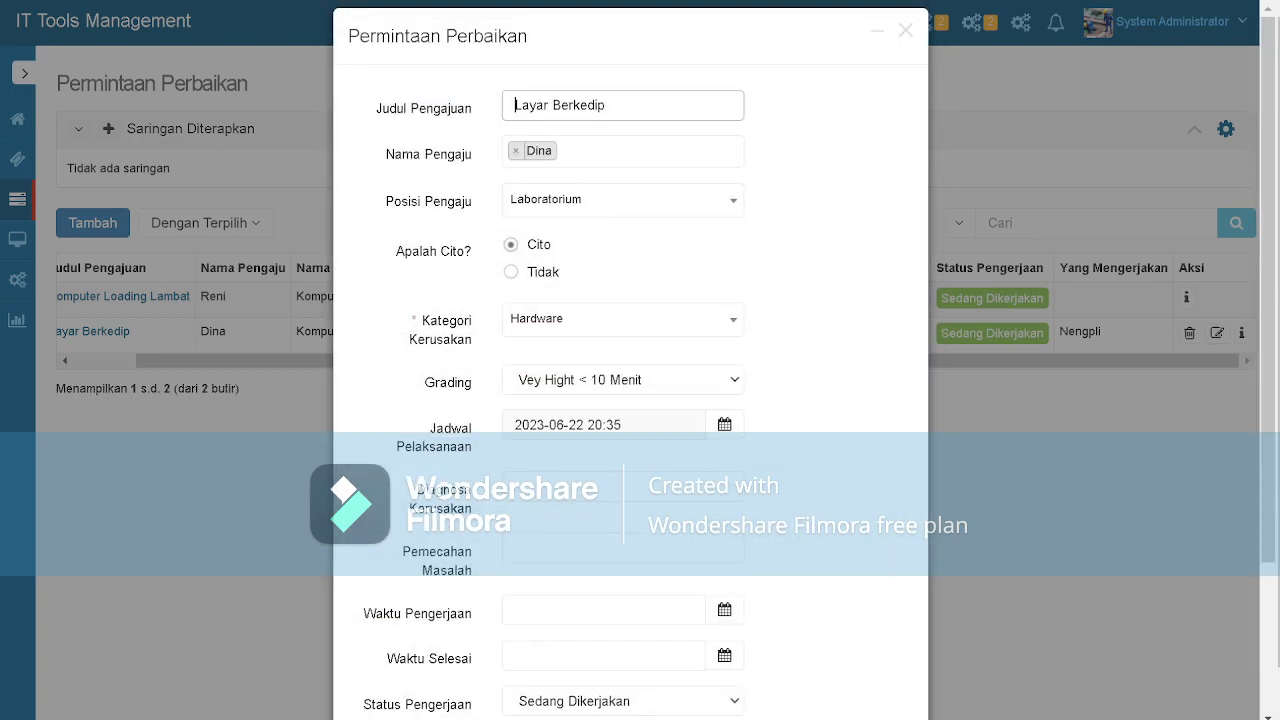
pyautogui.scroll(-1, 630, 400)
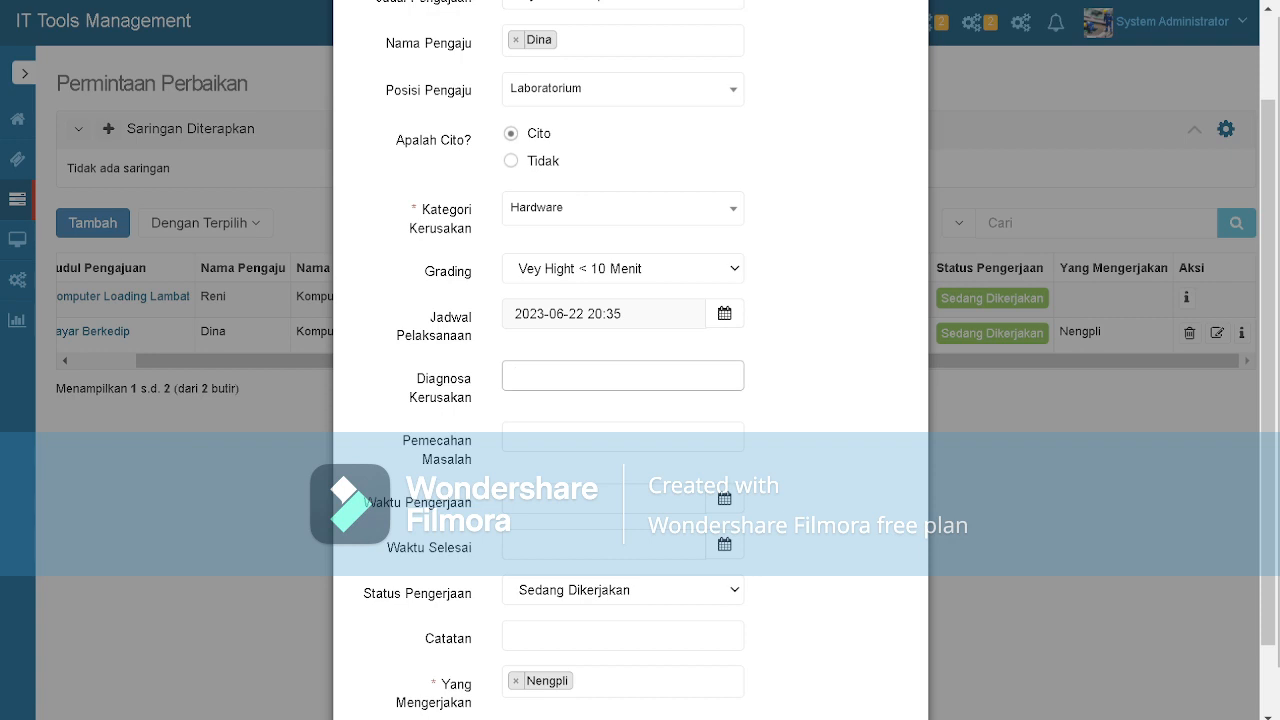
pyautogui.write('Koneksi Kabel VGA Kendor')
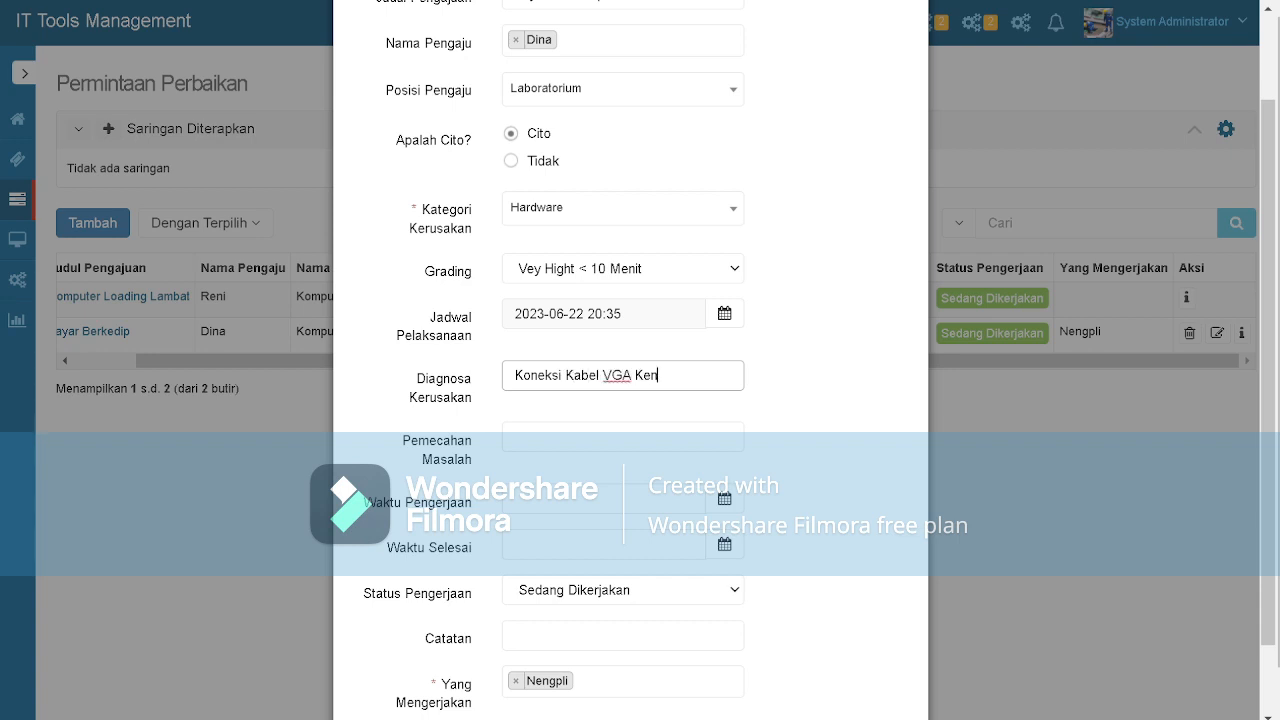
pyautogui.click(620, 437)
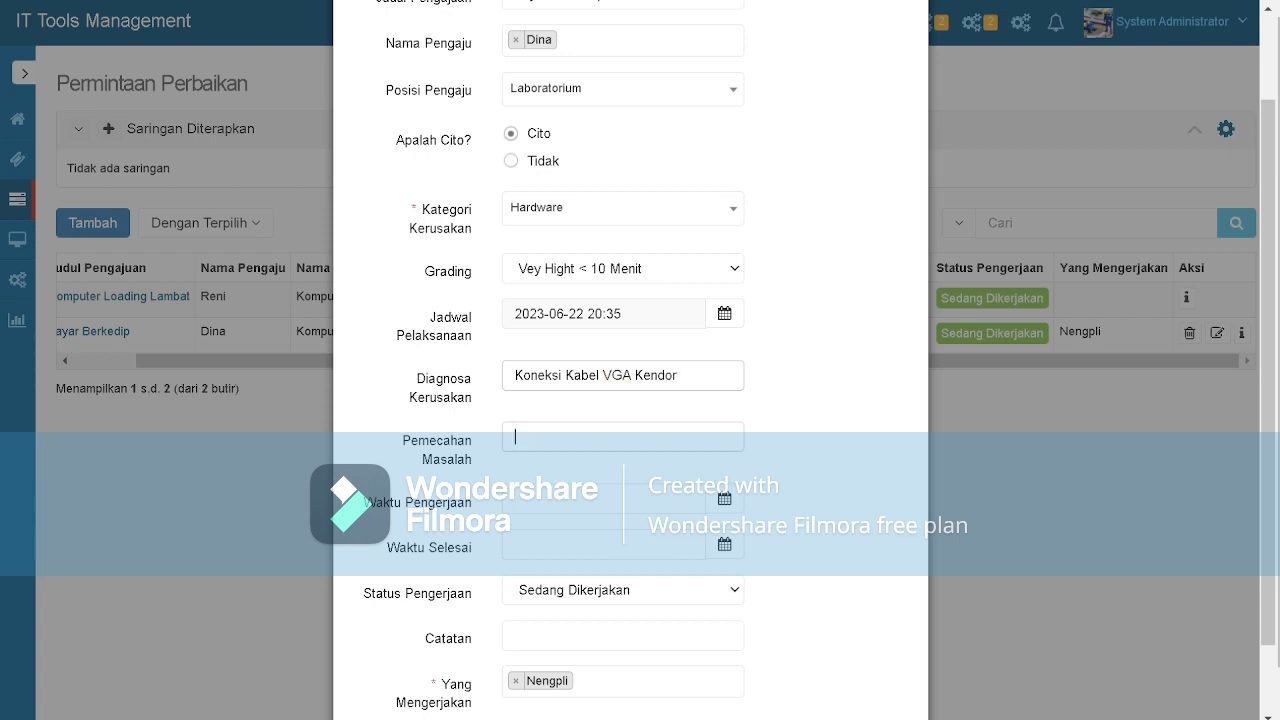
pyautogui.write('Mengencangkan ')
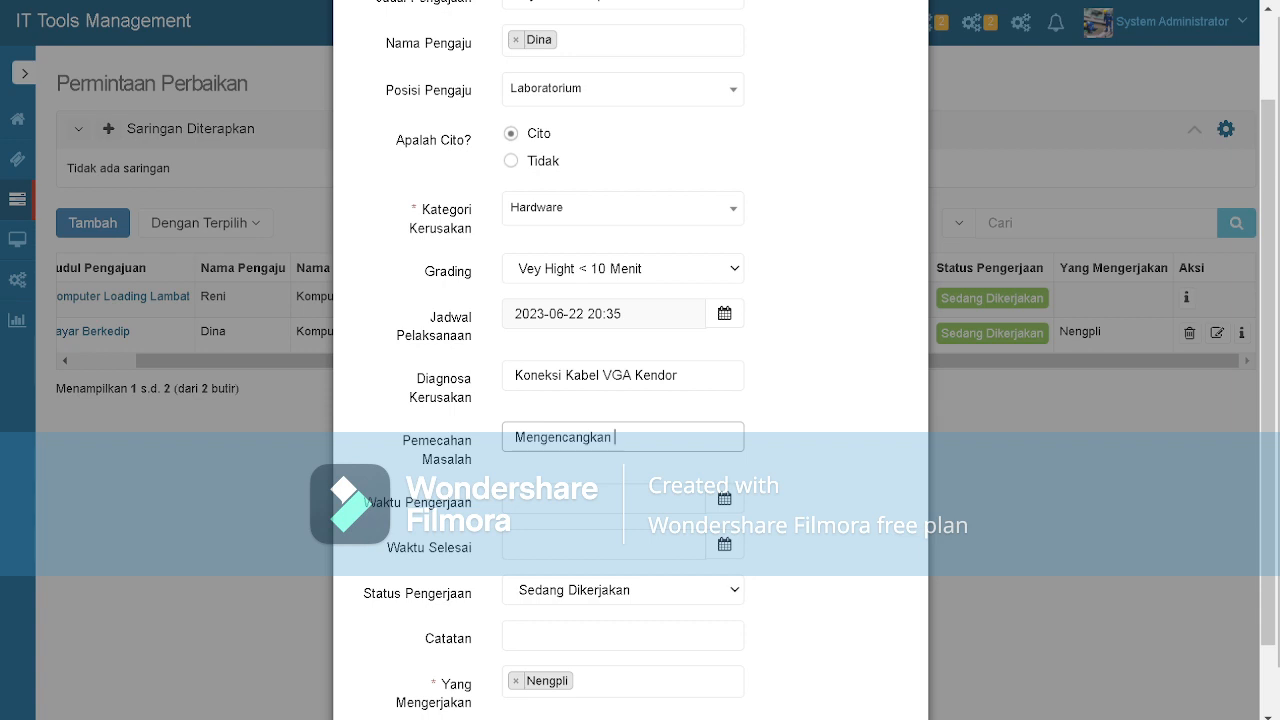
pyautogui.write('Port VGA')
pyautogui.click(724, 498)
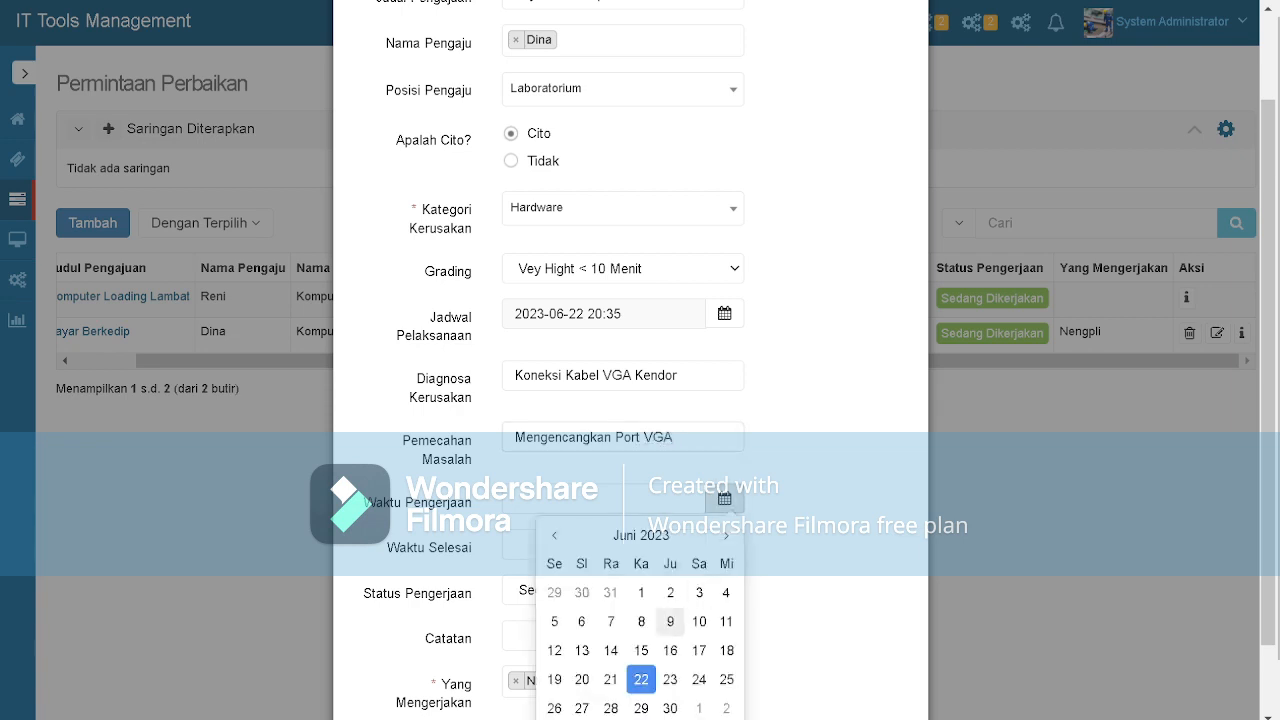
pyautogui.click(640, 679)
pyautogui.scroll(-1, 712, 580)
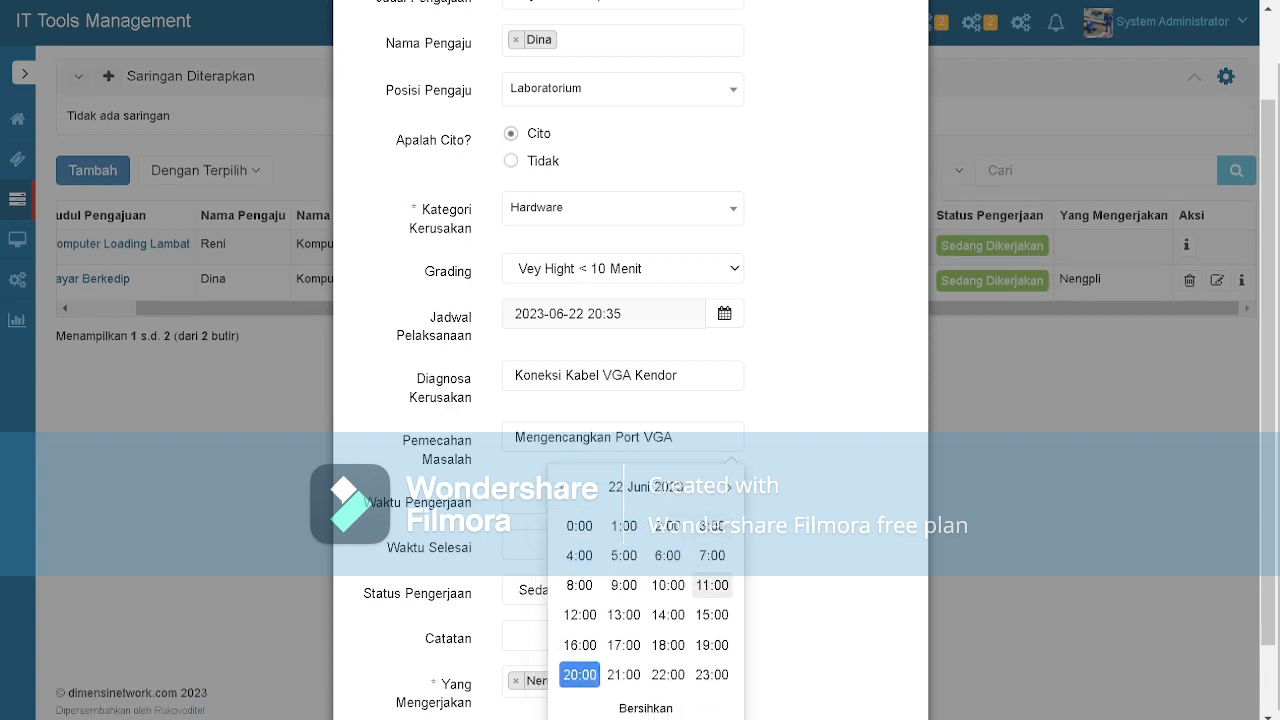
pyautogui.click(579, 674)
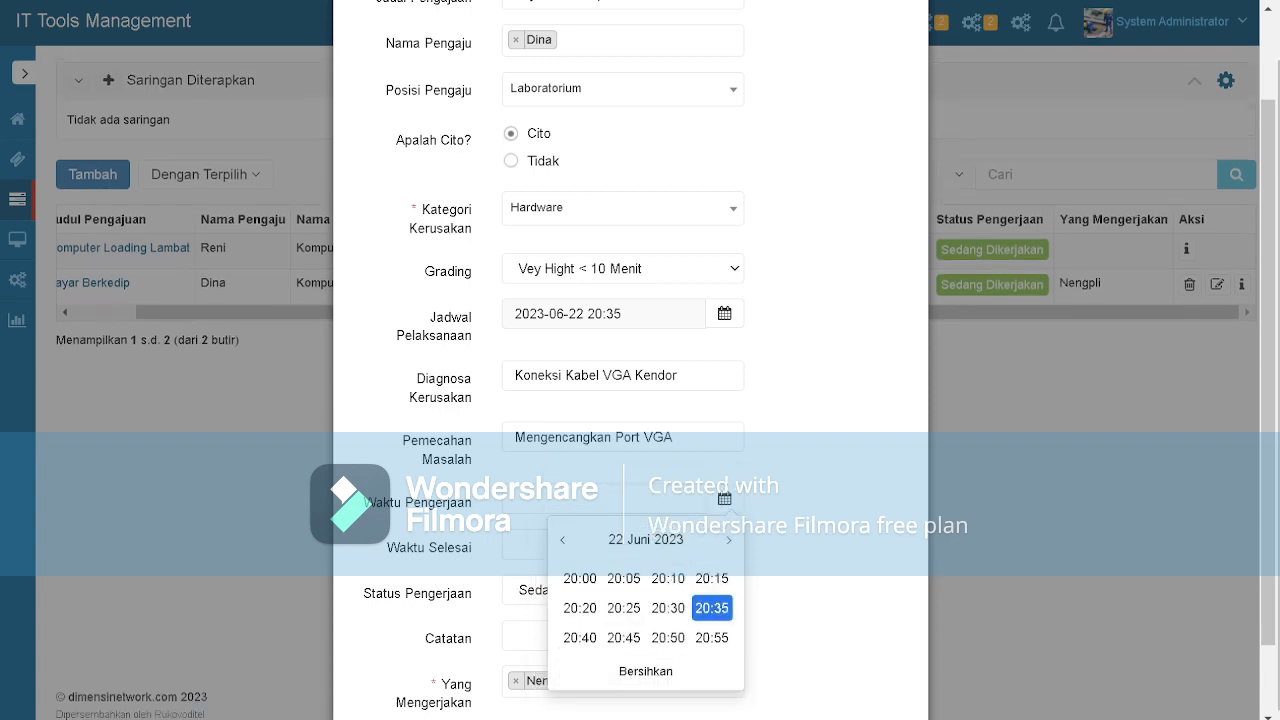
pyautogui.click(703, 526)
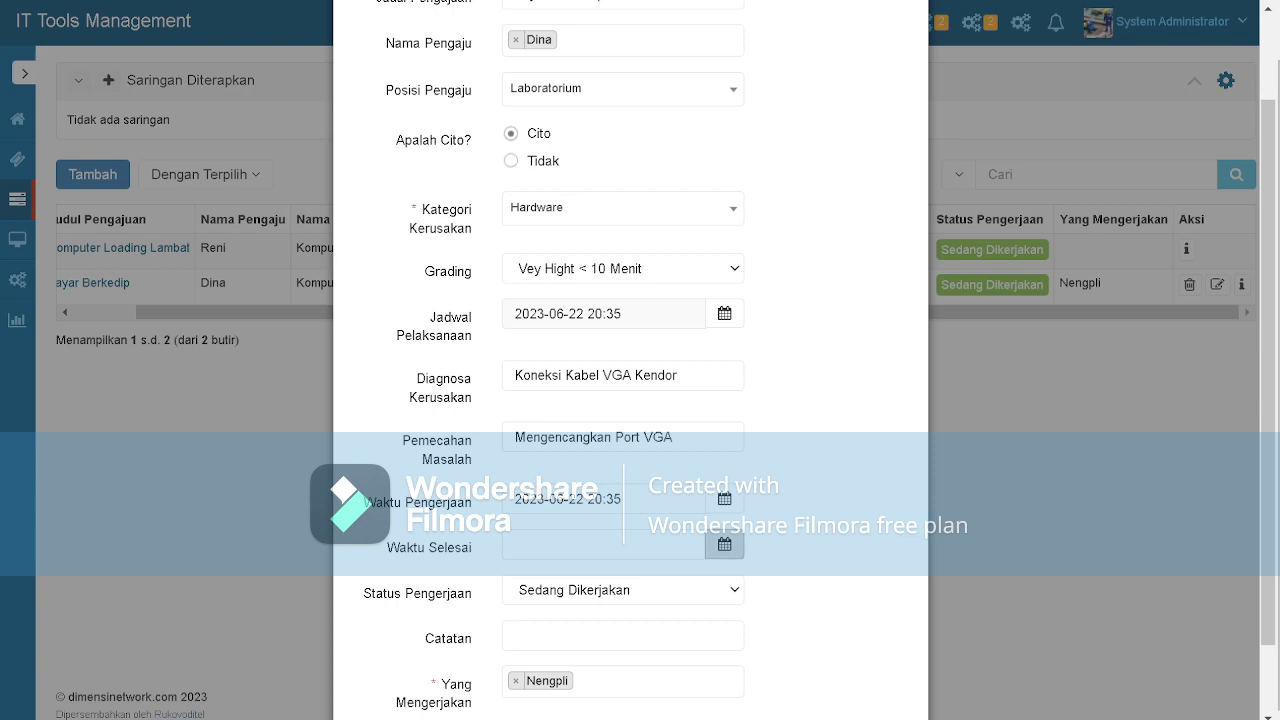
pyautogui.click(724, 544)
pyautogui.scroll(-2, 724, 544)
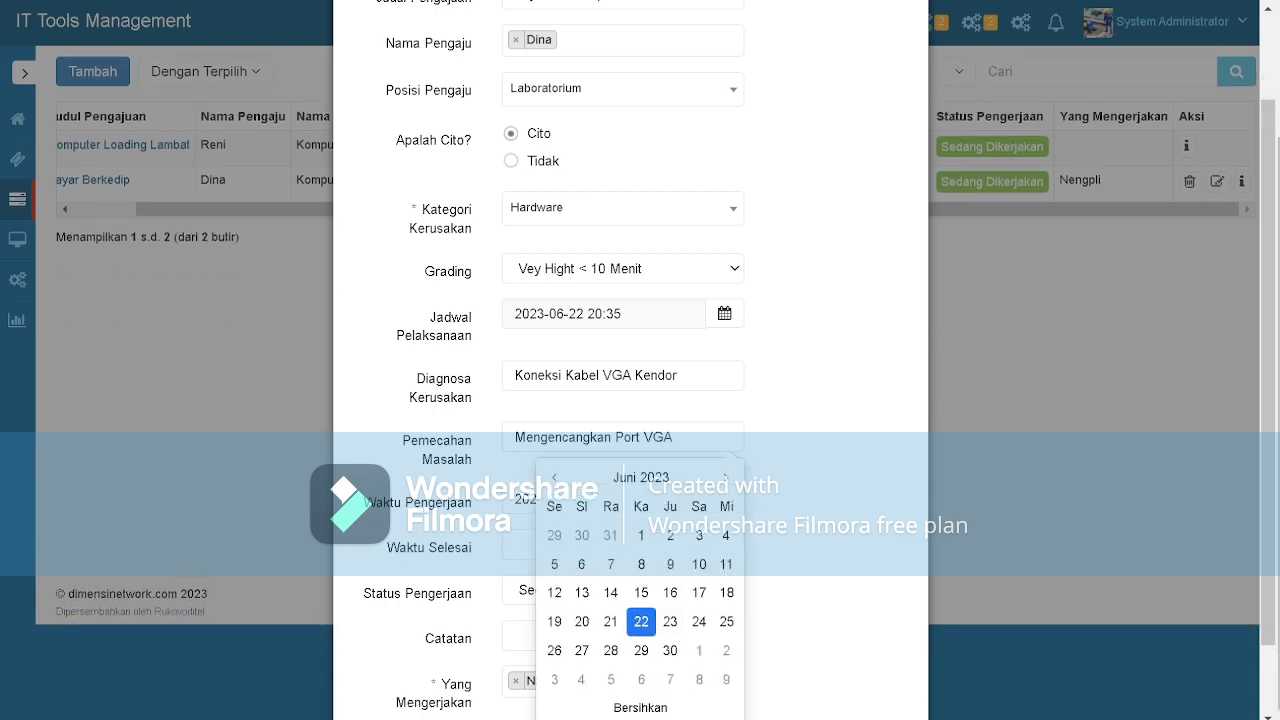
pyautogui.click(641, 621)
pyautogui.scroll(-2, 667, 648)
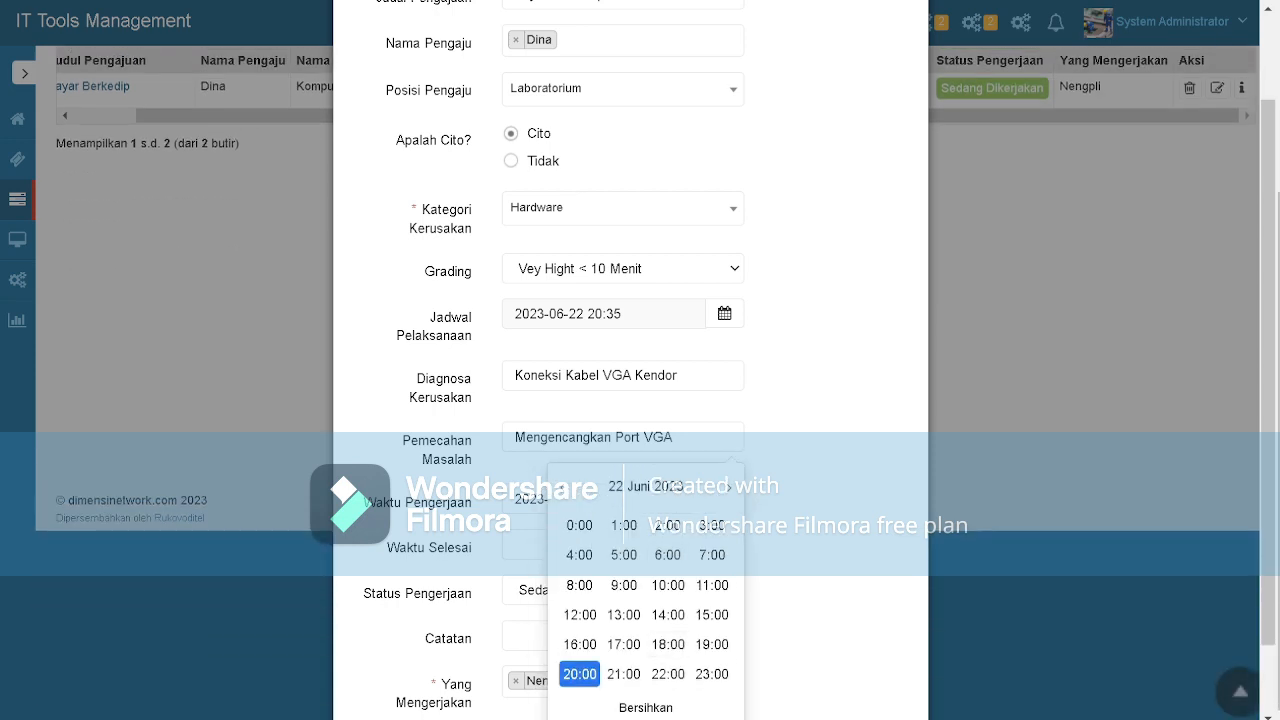
pyautogui.click(580, 676)
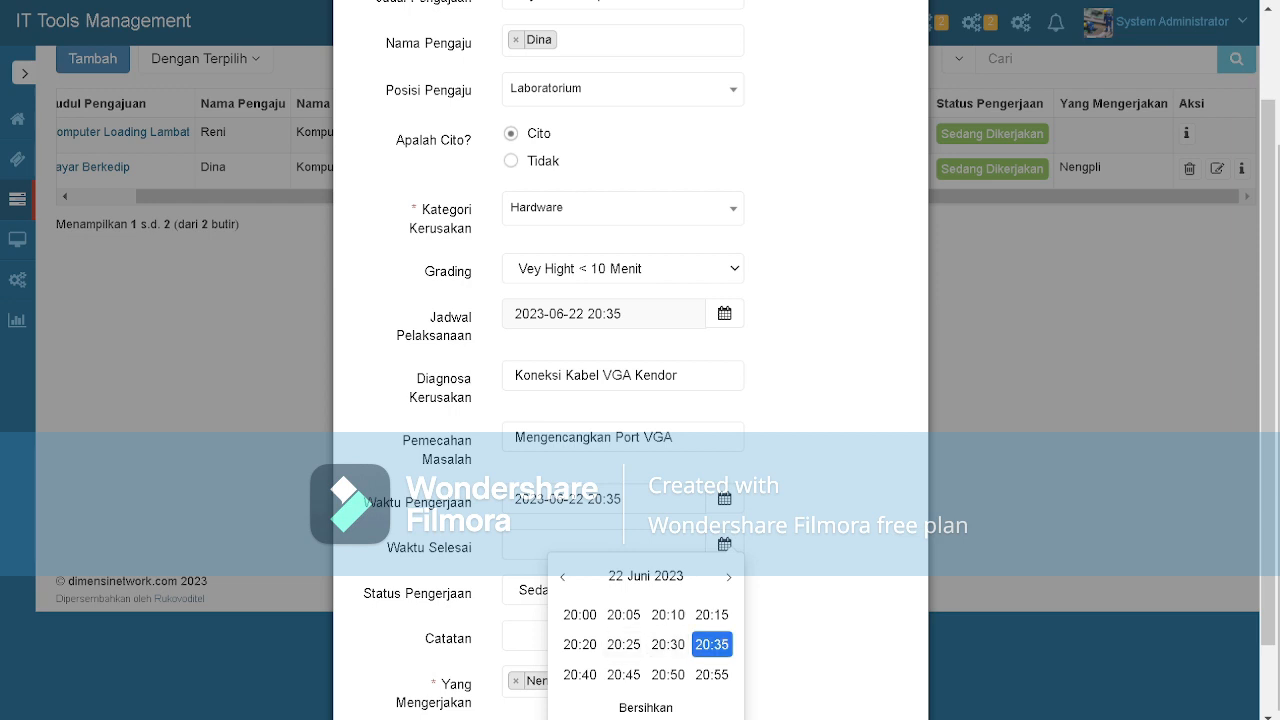
pyautogui.click(580, 674)
# Step: Set Status Pengerjaan to Selesai and save the Layar Berkedip repair request
pyautogui.scroll(-1, 630, 400)
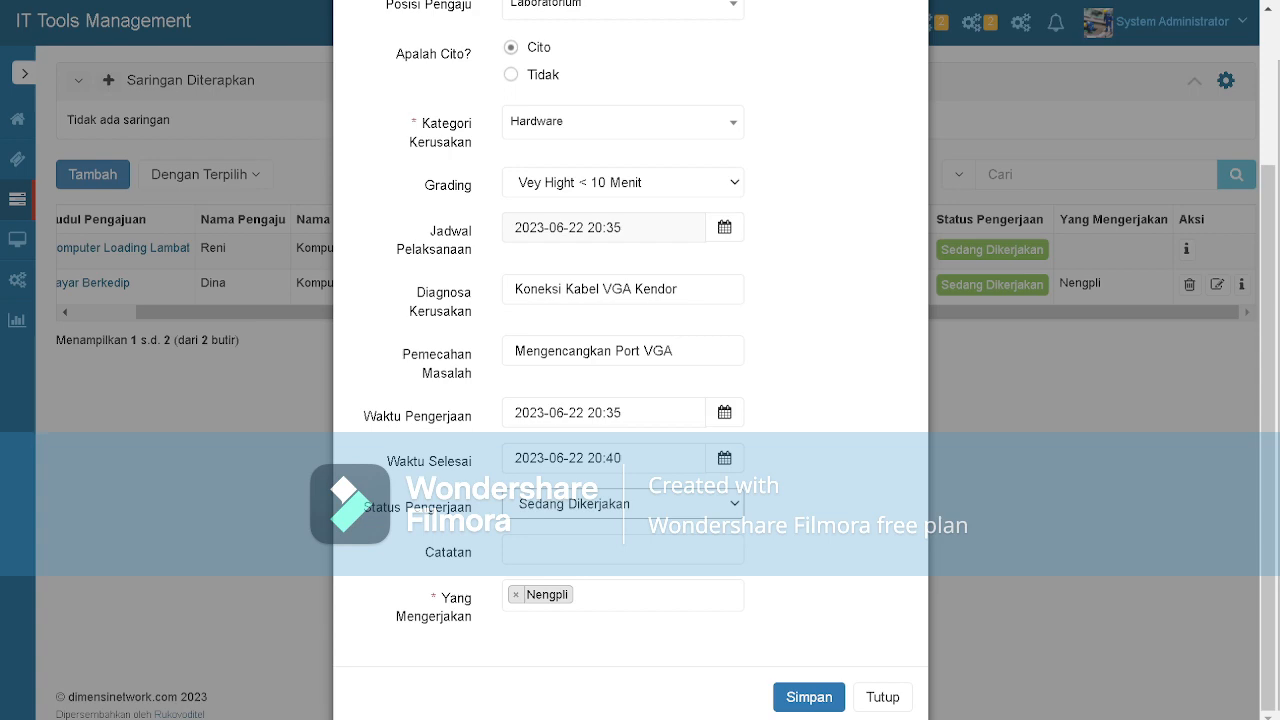
pyautogui.press('Down')
pyautogui.press('Return')
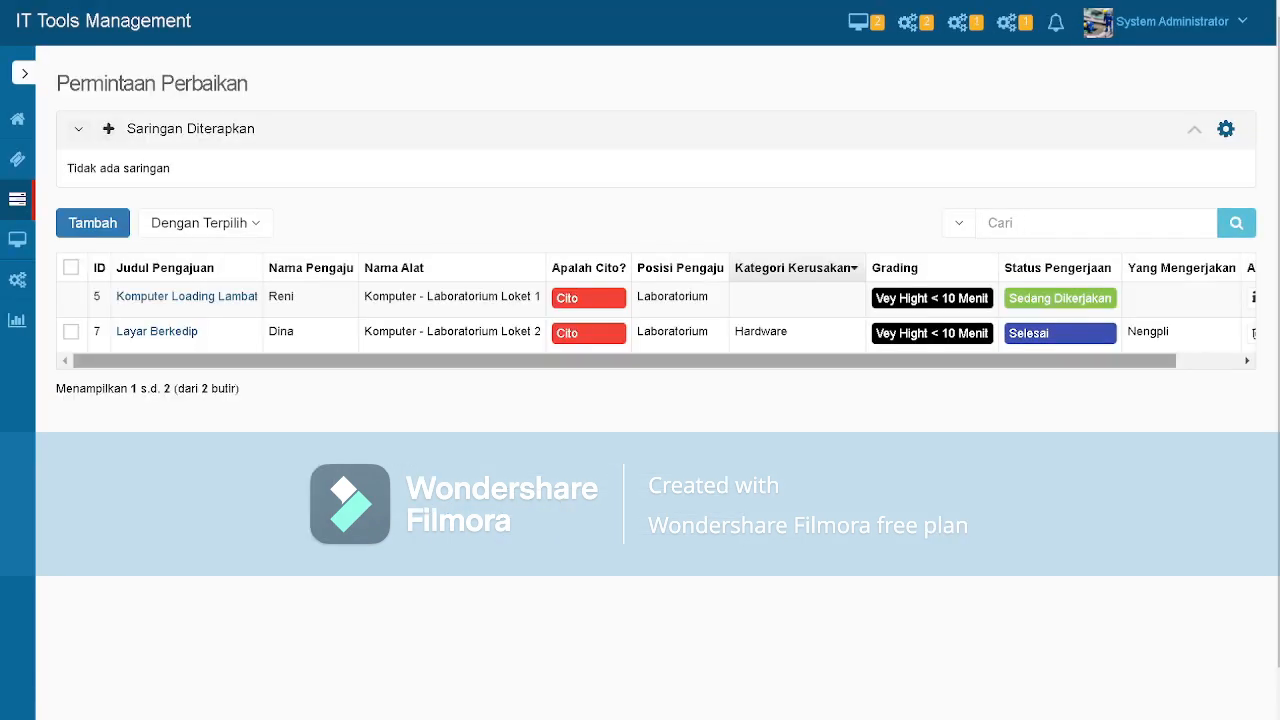
# Step: Go to the Keluhan Belum Terselesaikan list and open the Komputer Loading Lambat request's details
pyautogui.click(24, 73)
pyautogui.click(61, 167)
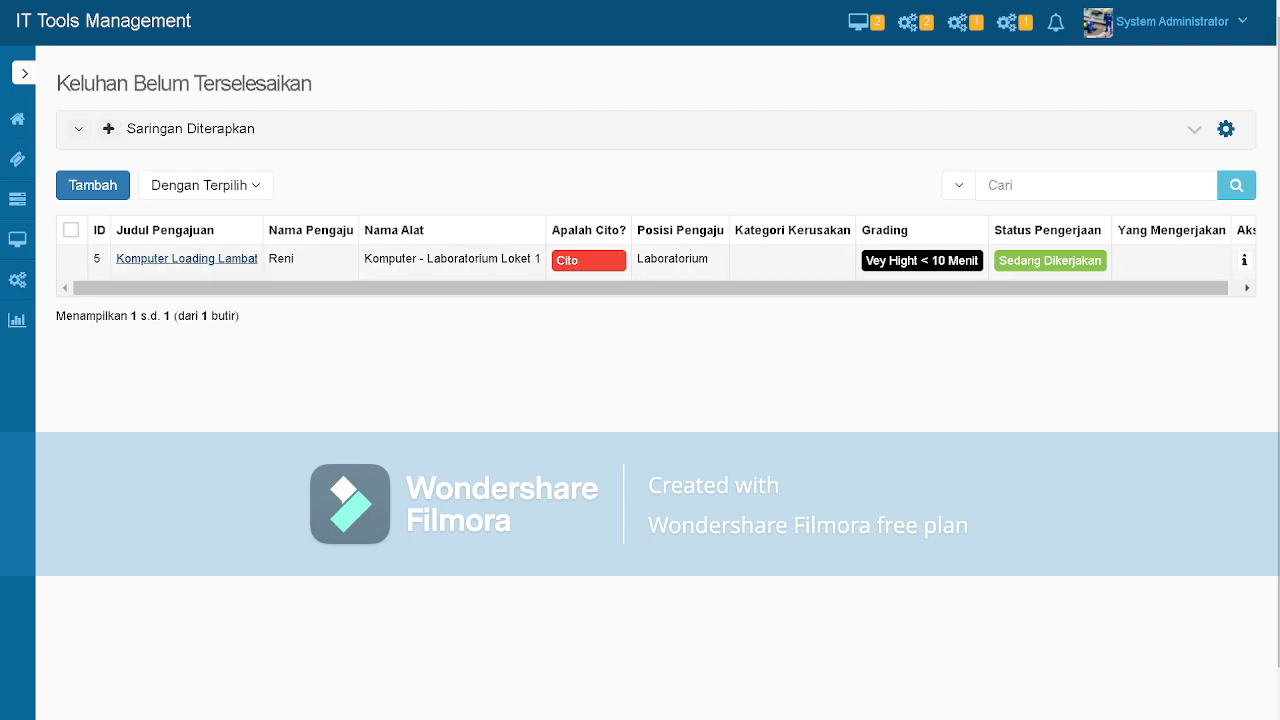
pyautogui.click(187, 258)
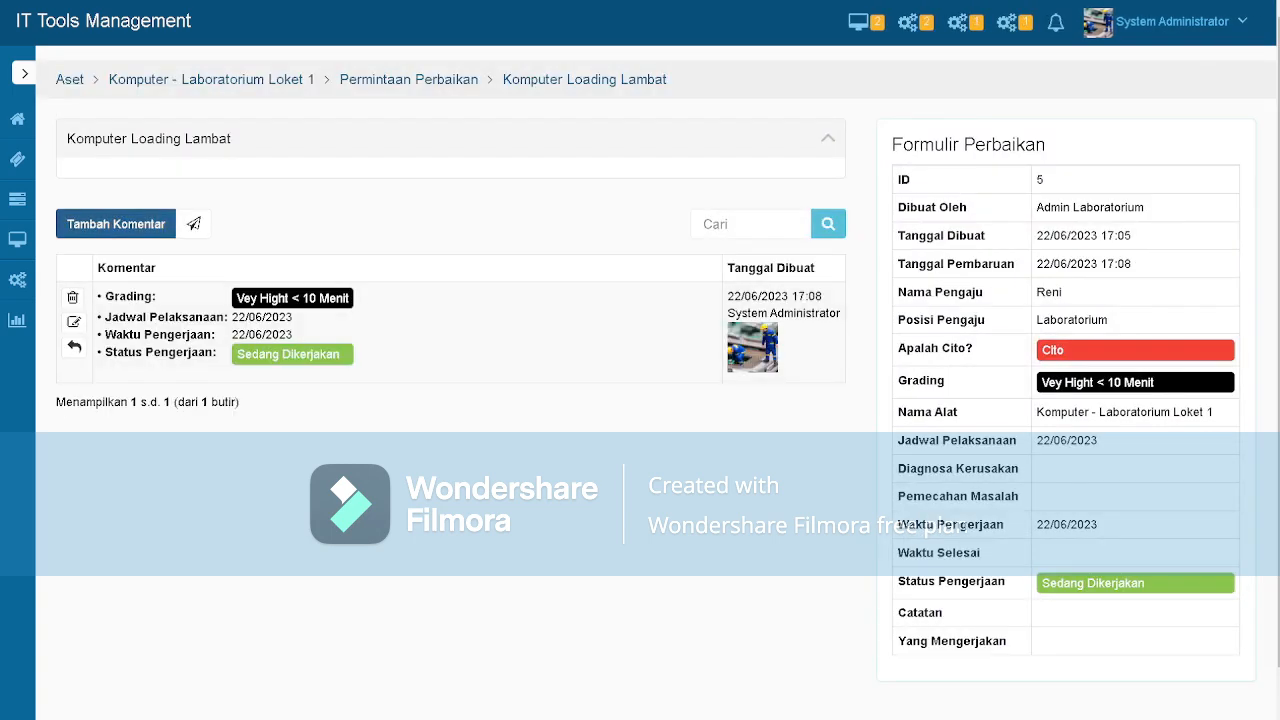